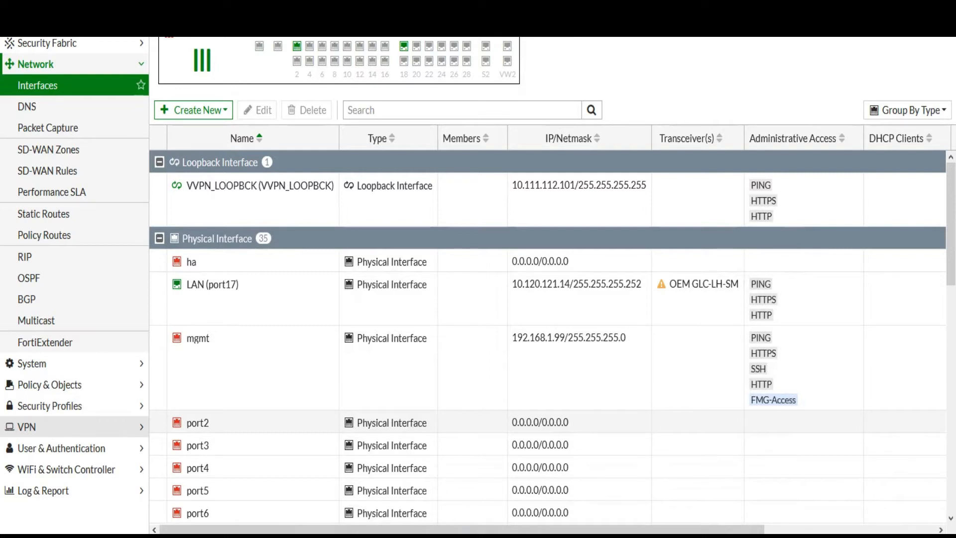
From VPN > IPsec Tunnels, start creating a new IPsec tunnel
click(28, 427)
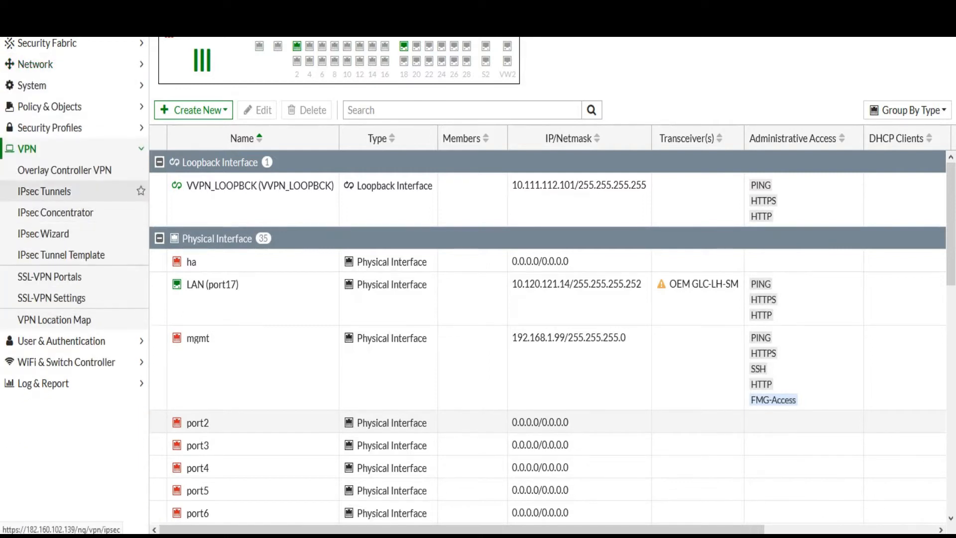
click(45, 191)
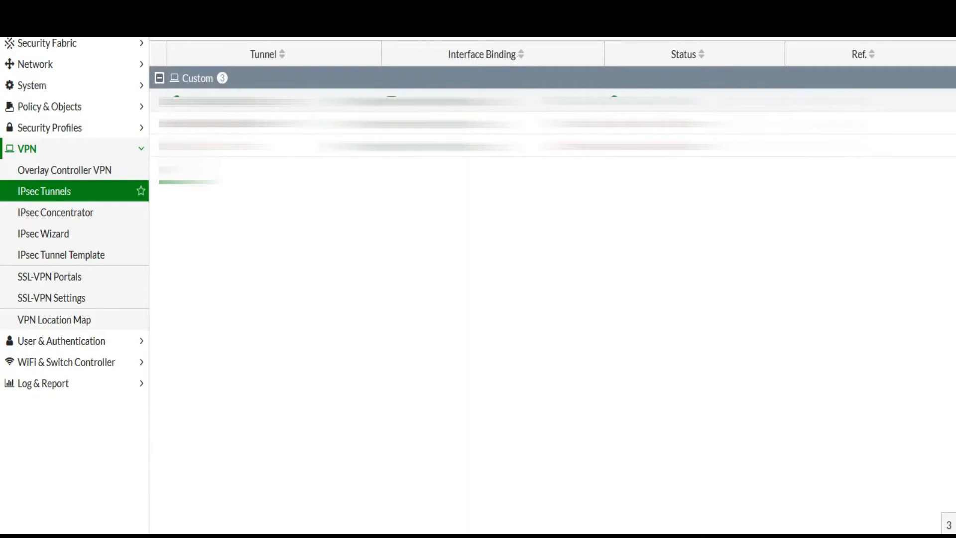
click(187, 25)
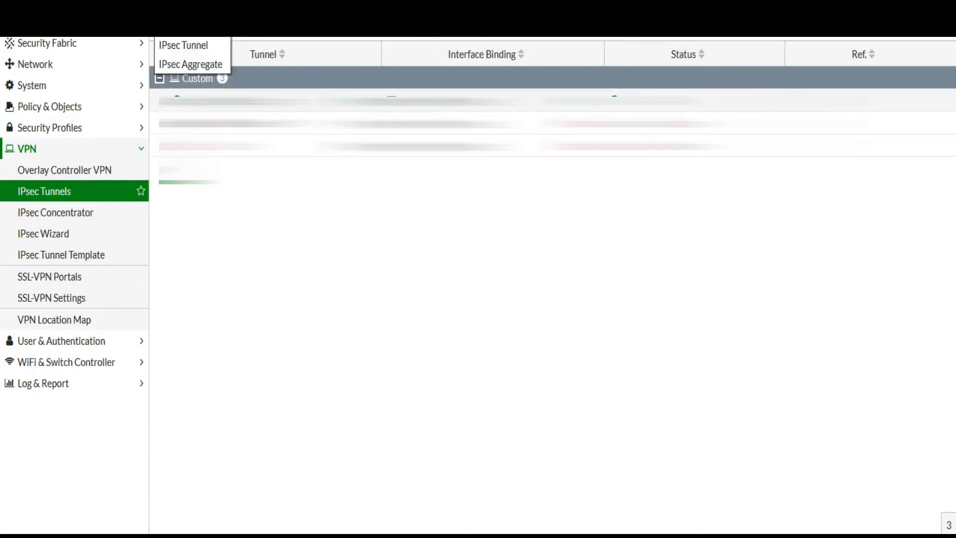
click(183, 45)
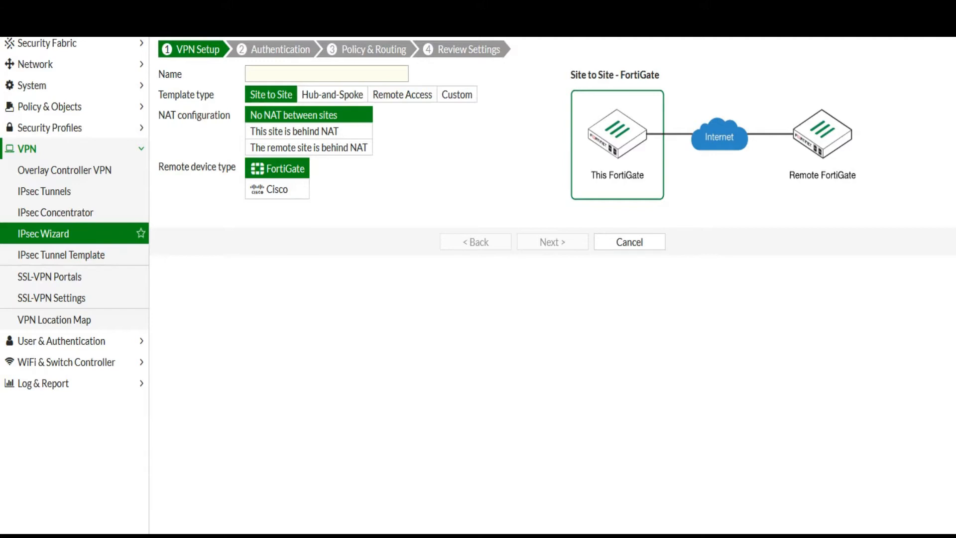
Choose the Remote Access template, name the tunnel Remote_ipsec, and continue to authentication
click(402, 94)
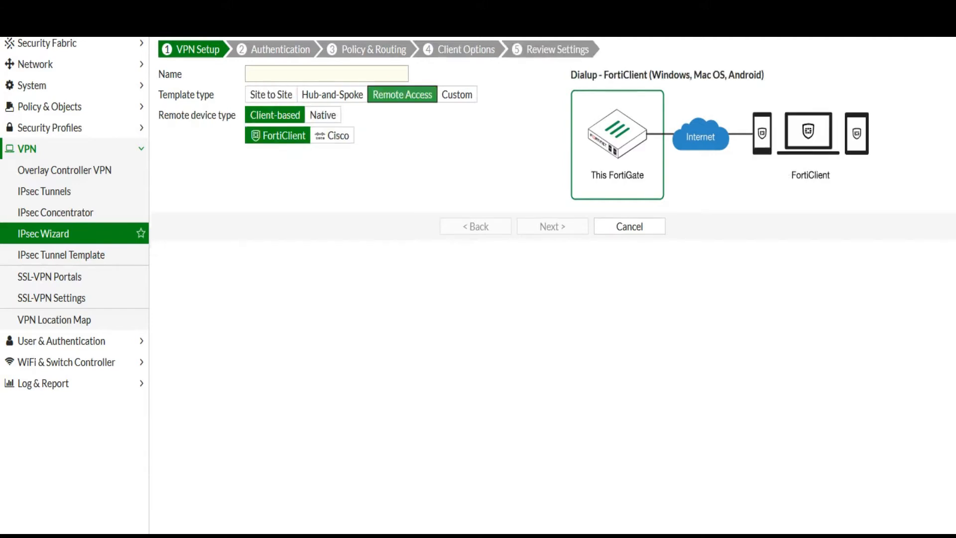
click(319, 74)
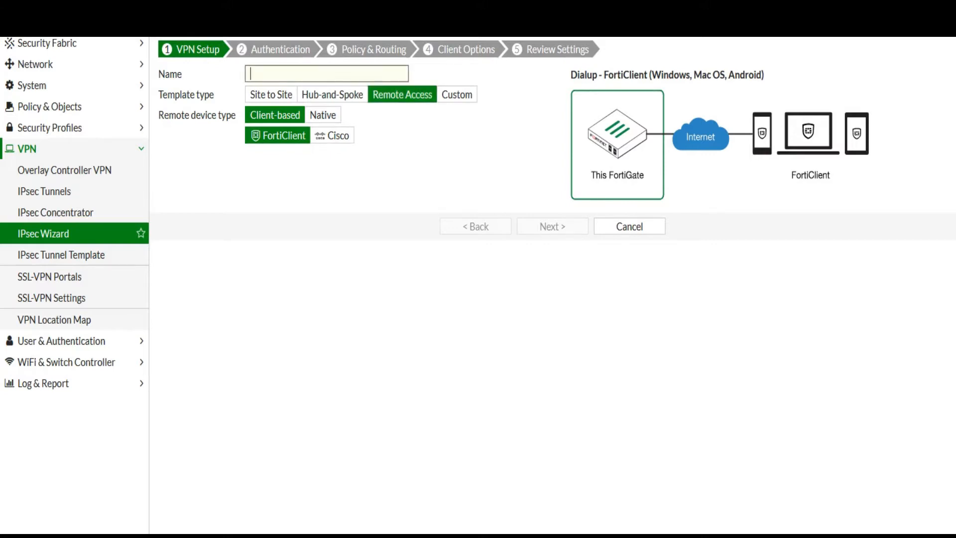
text(Remoteaccess_ipsec)
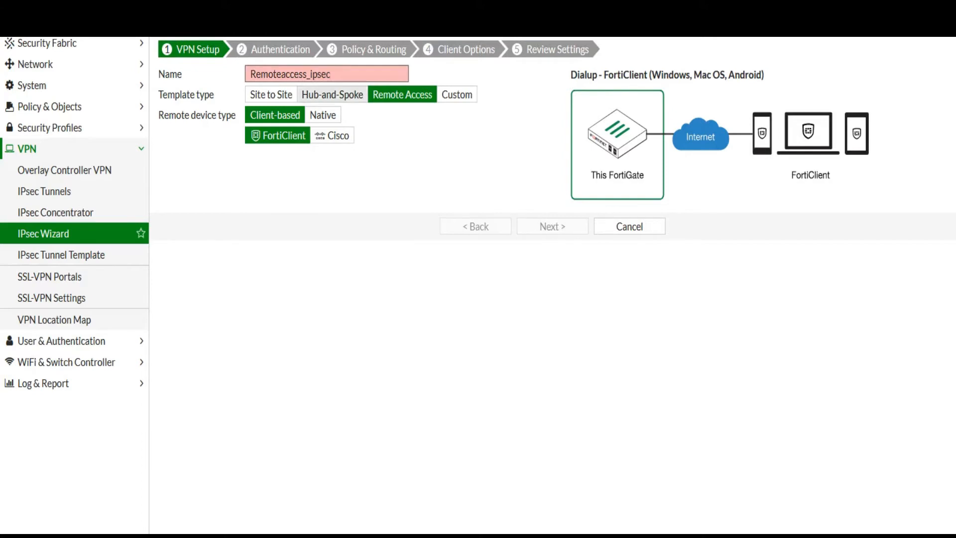
drag(307, 75, 282, 74)
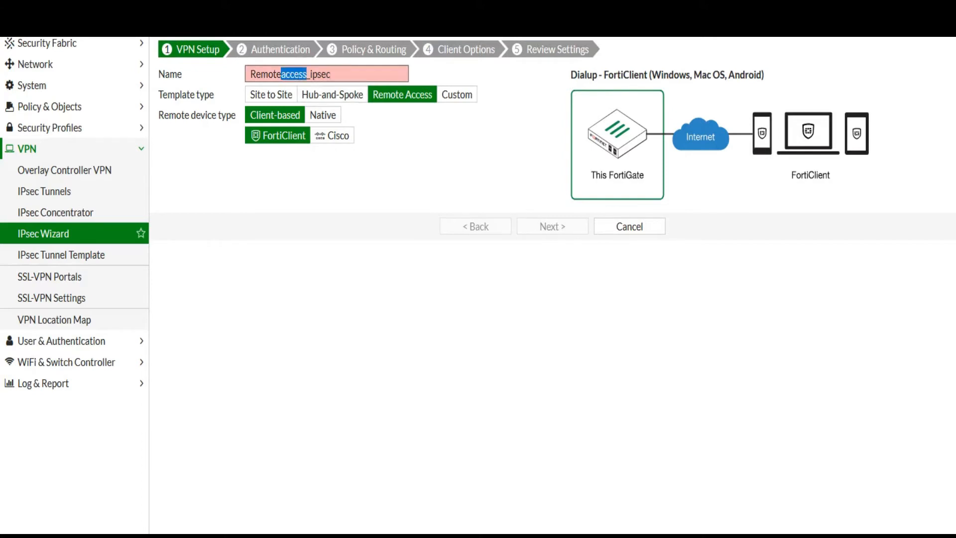
key(BackSpace)
key(BackSpace)
text(e)
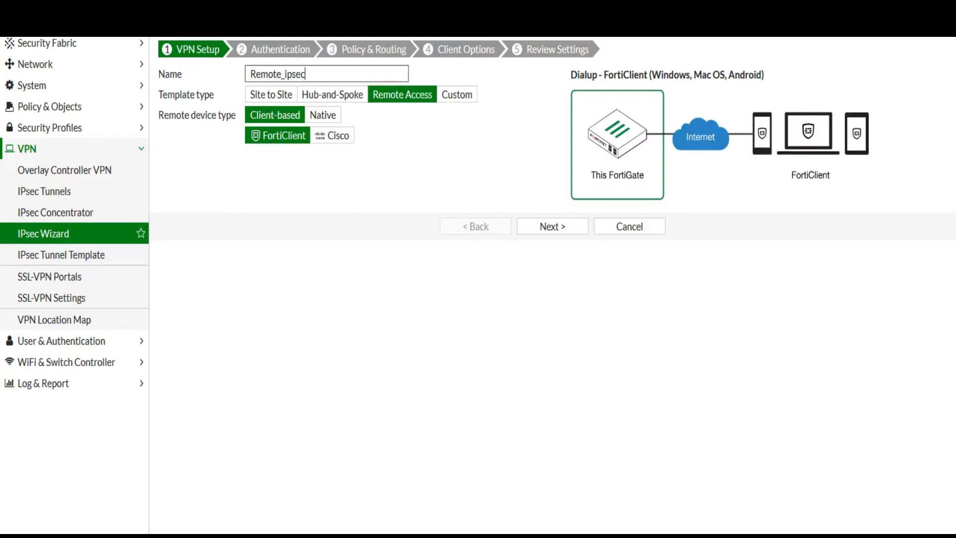
key(ctrl+a)
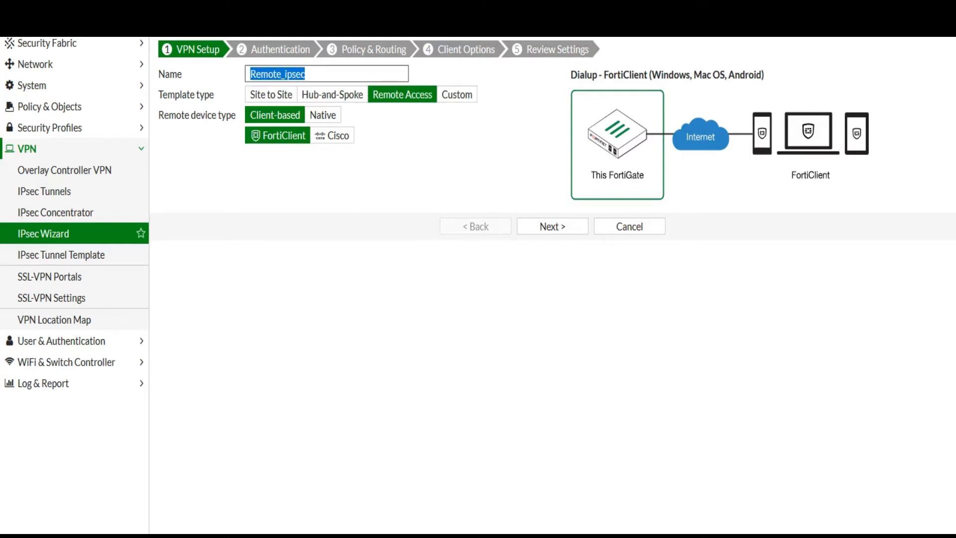
click(305, 74)
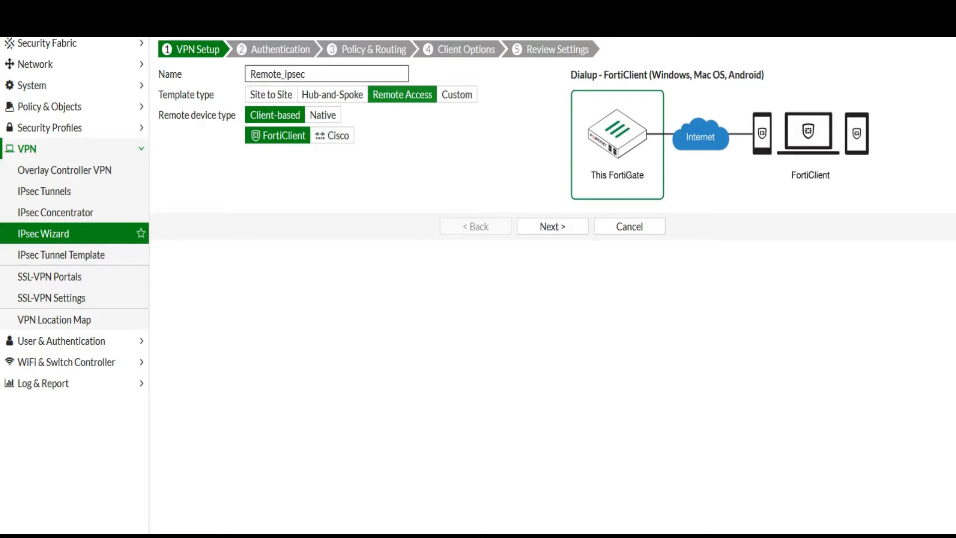
click(553, 226)
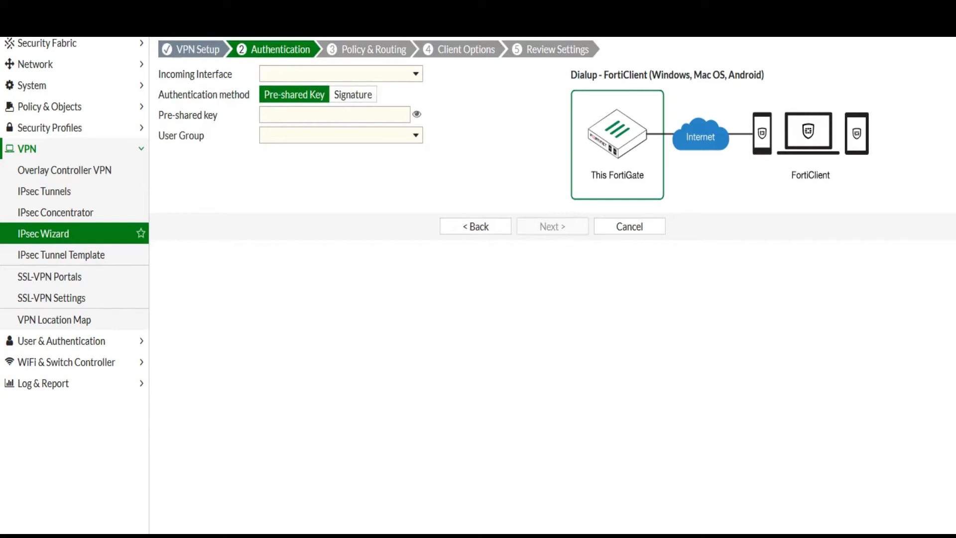
Accept clients on WAN (port1) with a pre-shared key and the Remote_VPN_Grp user group
click(340, 73)
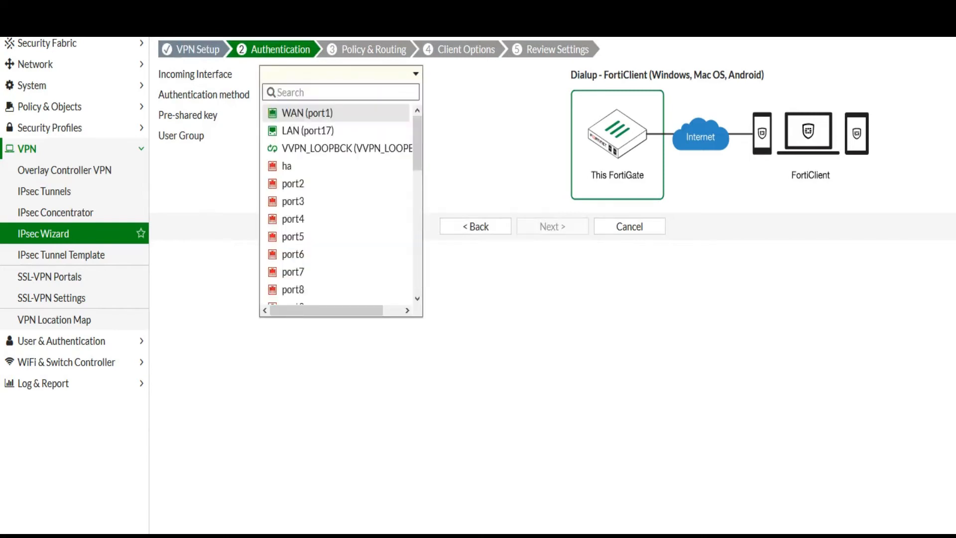
click(307, 113)
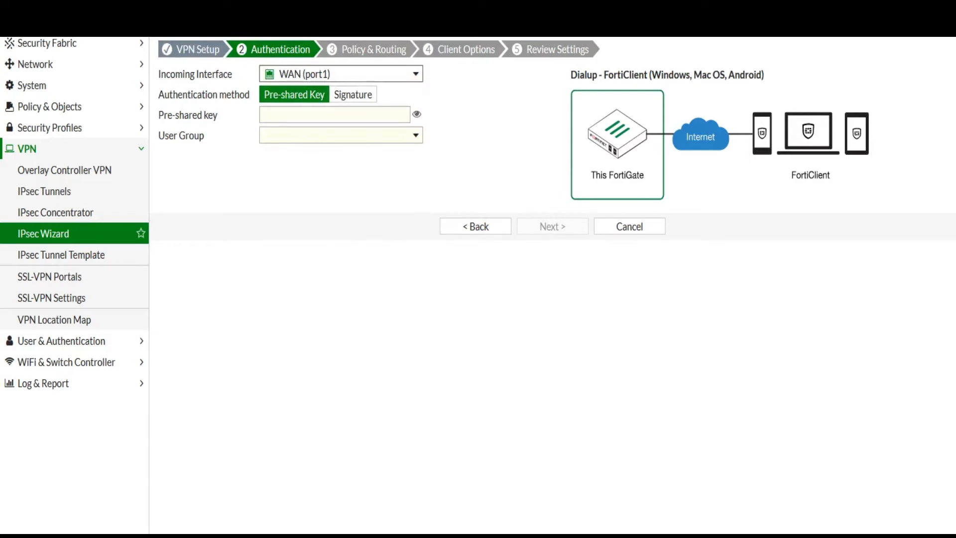
click(334, 115)
click(473, 139)
click(334, 115)
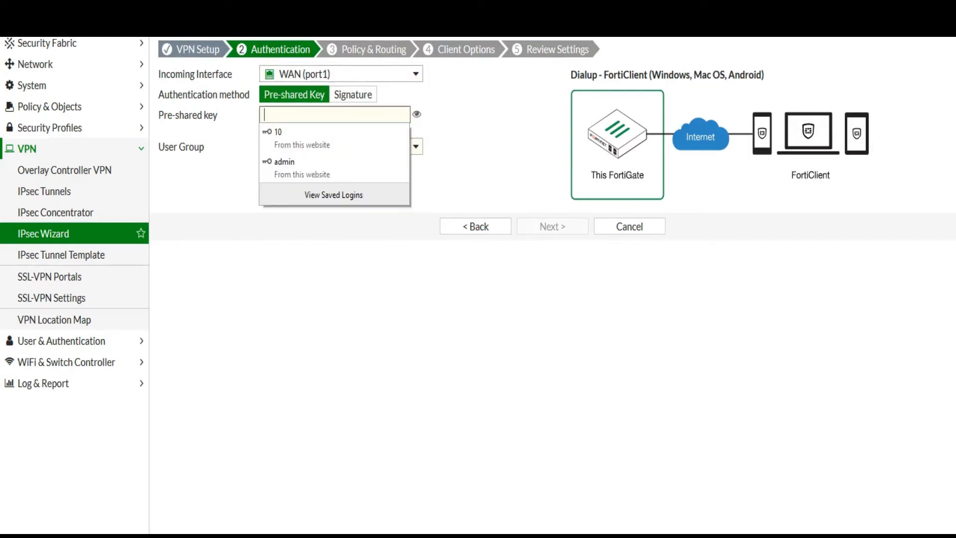
text(••••••)
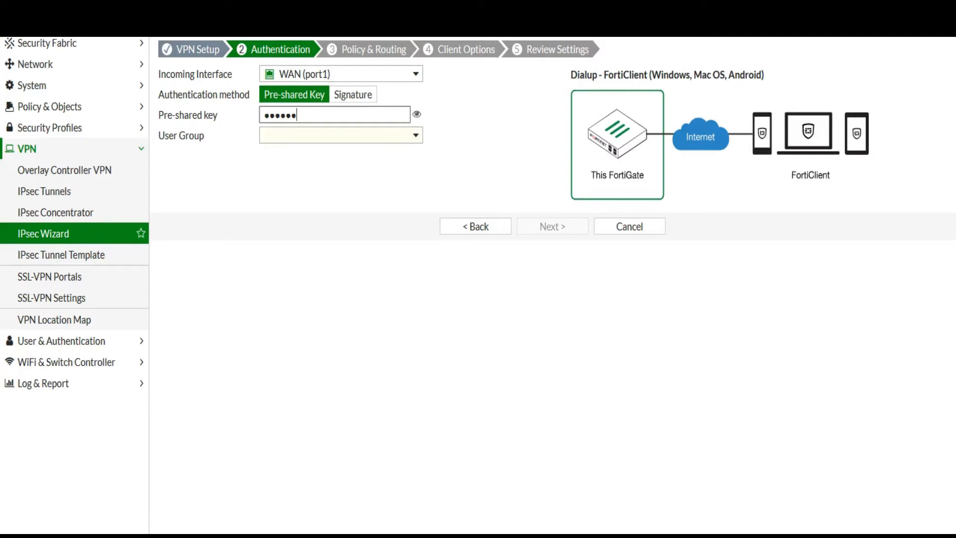
click(342, 136)
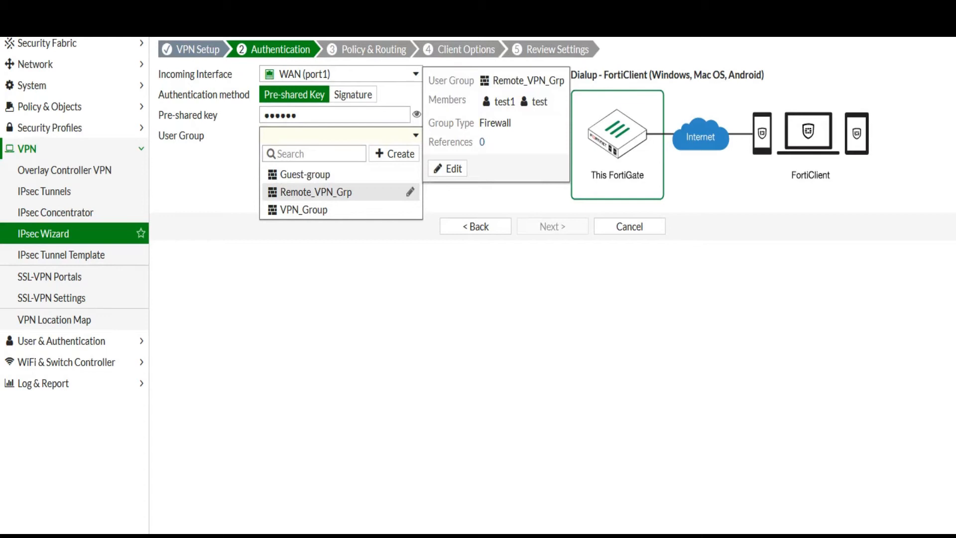
click(316, 192)
mouse_move(319, 136)
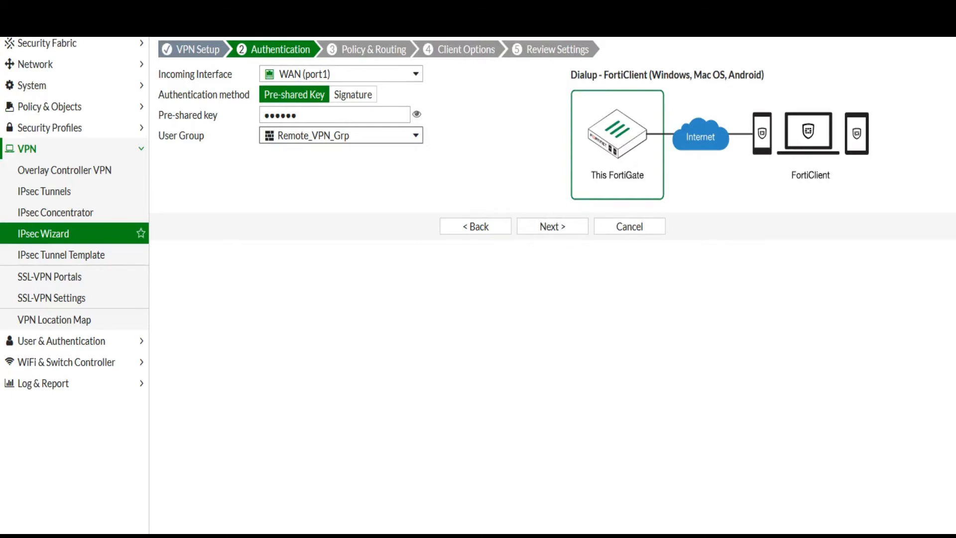
click(553, 226)
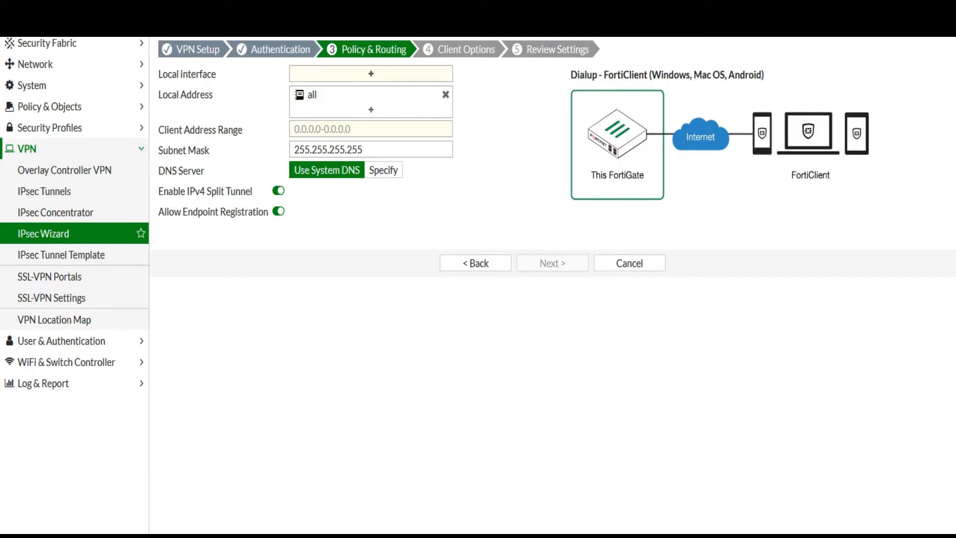
Add LAN (port17) as local interface and set client range 10.124.138.2-10.124.138.100
click(371, 73)
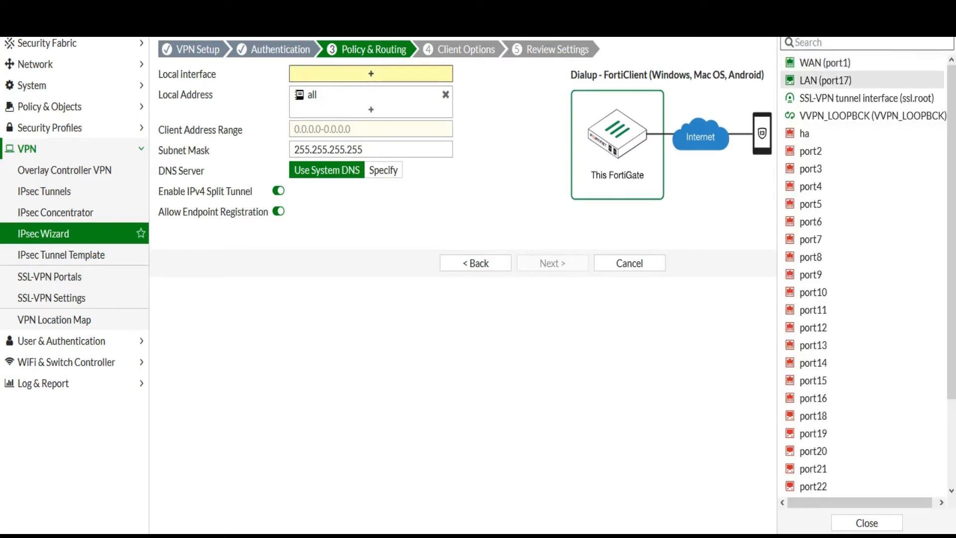
click(826, 81)
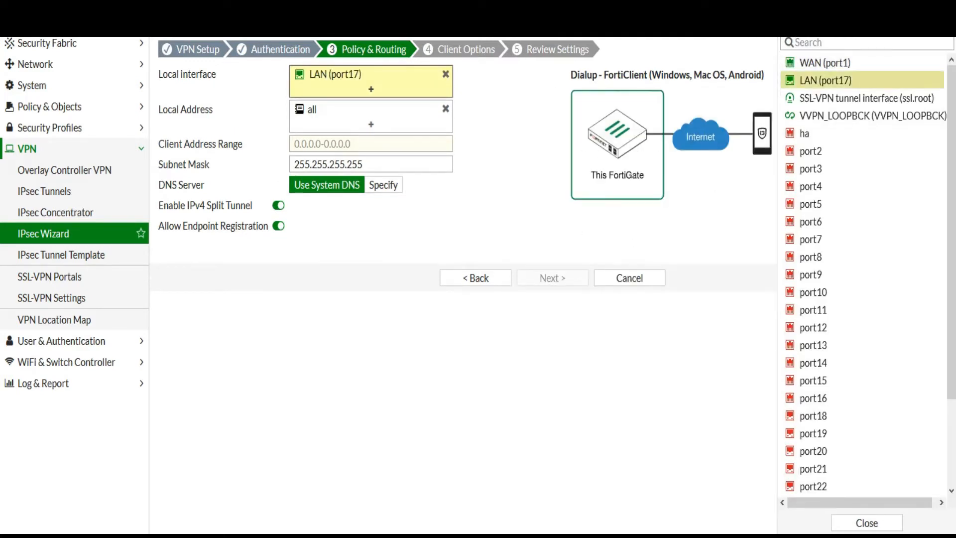
click(371, 144)
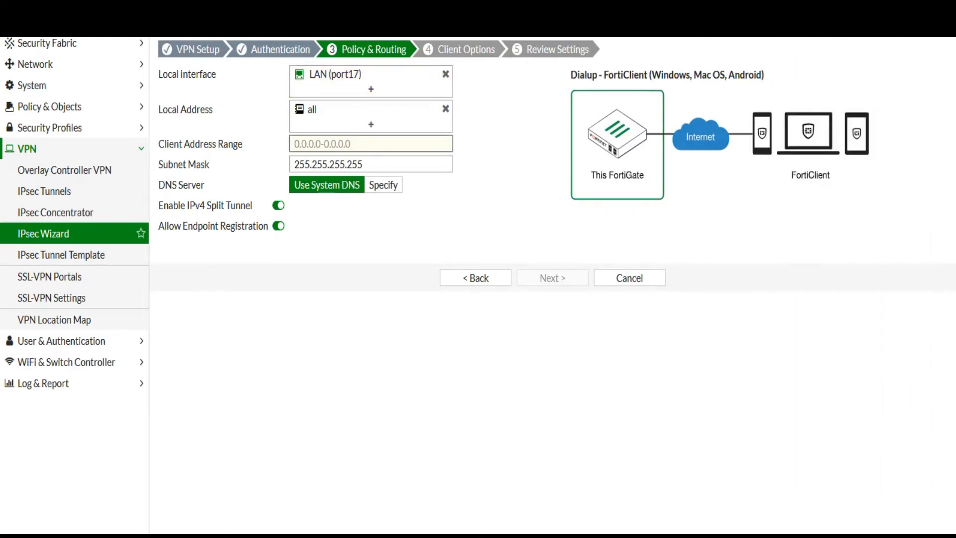
text(10.124.138.2 - 10.124.138.100)
click(354, 144)
key(BackSpace)
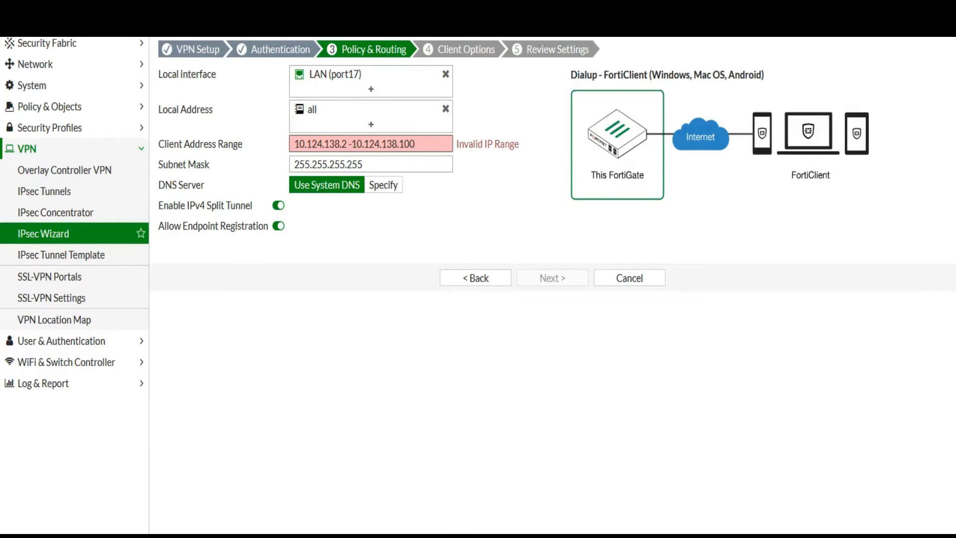
key(BackSpace)
Set the client subnet mask to 255.255.255.0 and continue to client options
click(364, 165)
key(BackSpace)
key(BackSpace)
key(BackSpace)
text(0)
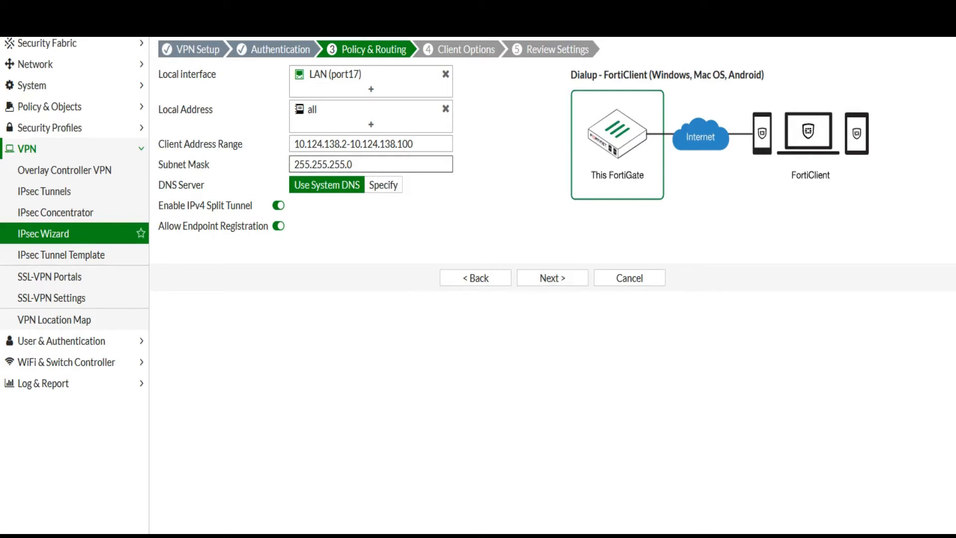
mouse_move(368, 109)
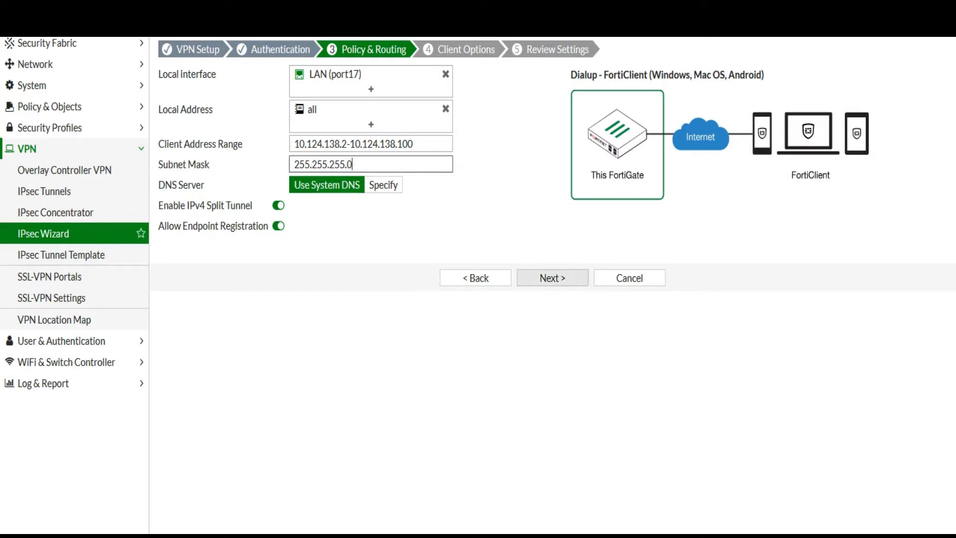
click(552, 278)
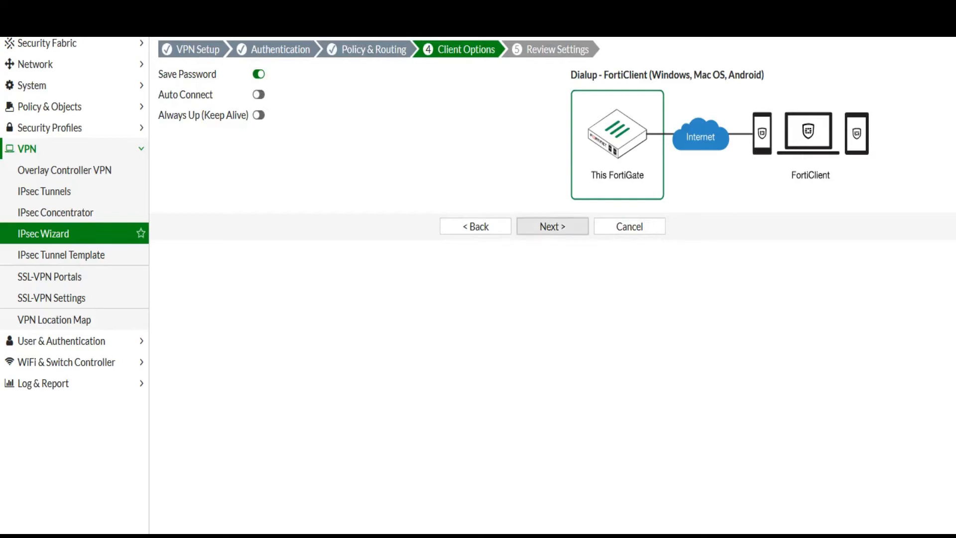
Reach Review Settings and check the split tunnel group, phase 1/2 interface and address names
click(553, 227)
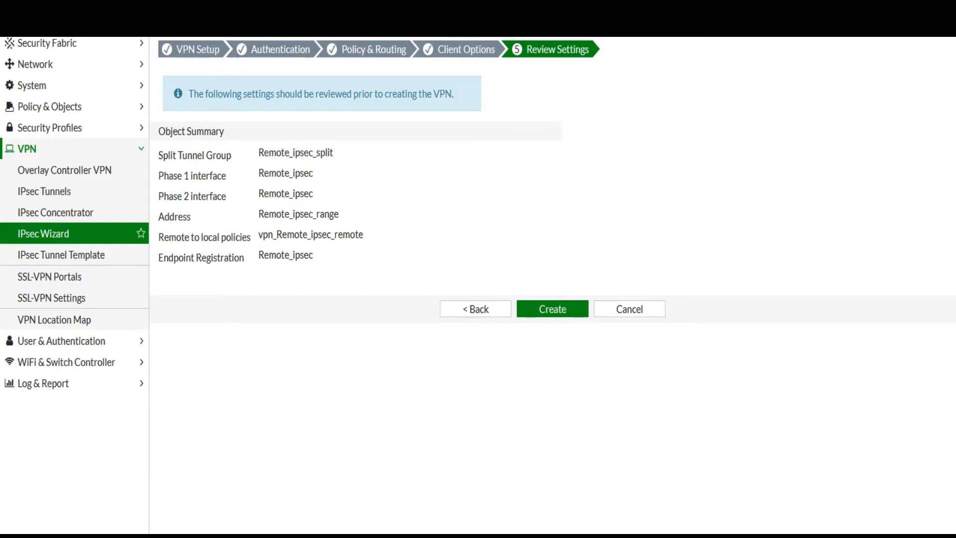
drag(158, 155, 320, 153)
drag(158, 175, 314, 173)
drag(158, 196, 314, 193)
drag(158, 216, 340, 214)
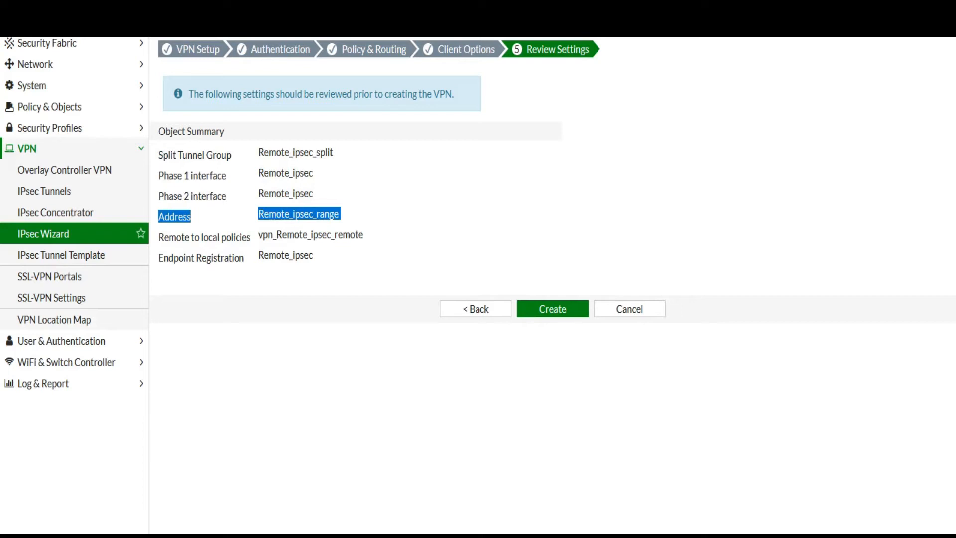
Highlight the Remote_ipsec_range and endpoint registration names, then create the Remote_ipsec VPN
drag(341, 214, 258, 213)
click(342, 214)
drag(258, 213, 341, 213)
click(339, 215)
drag(258, 214, 340, 215)
click(339, 214)
drag(340, 214, 258, 214)
drag(258, 255, 315, 255)
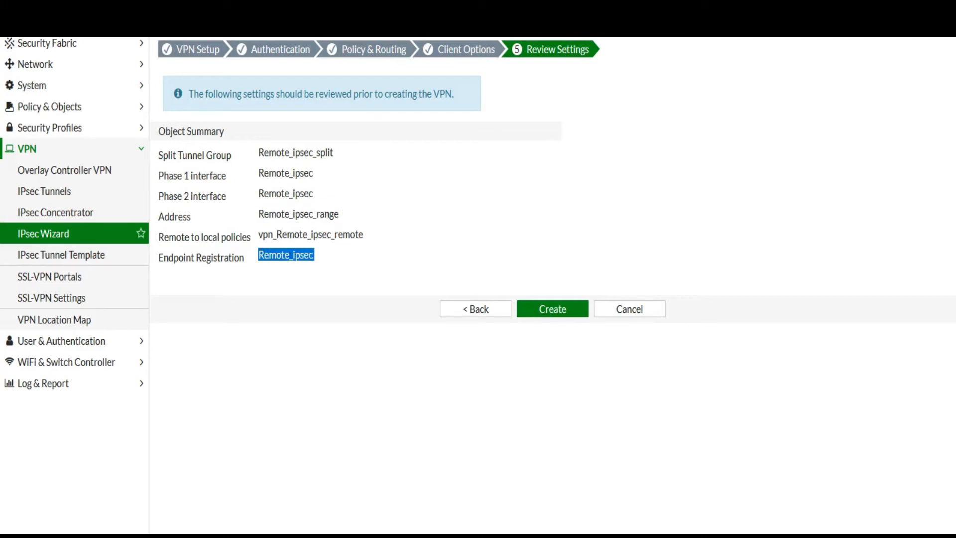
click(343, 260)
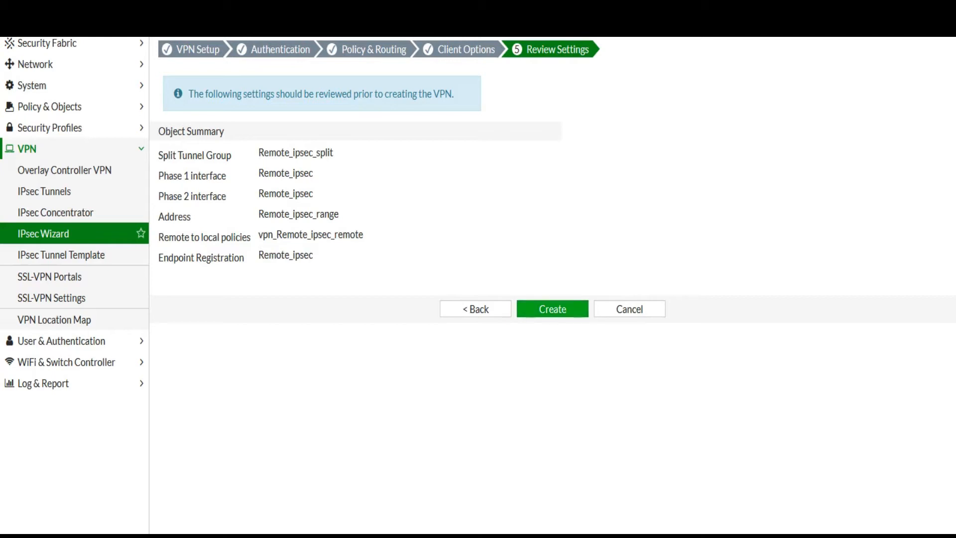
click(553, 308)
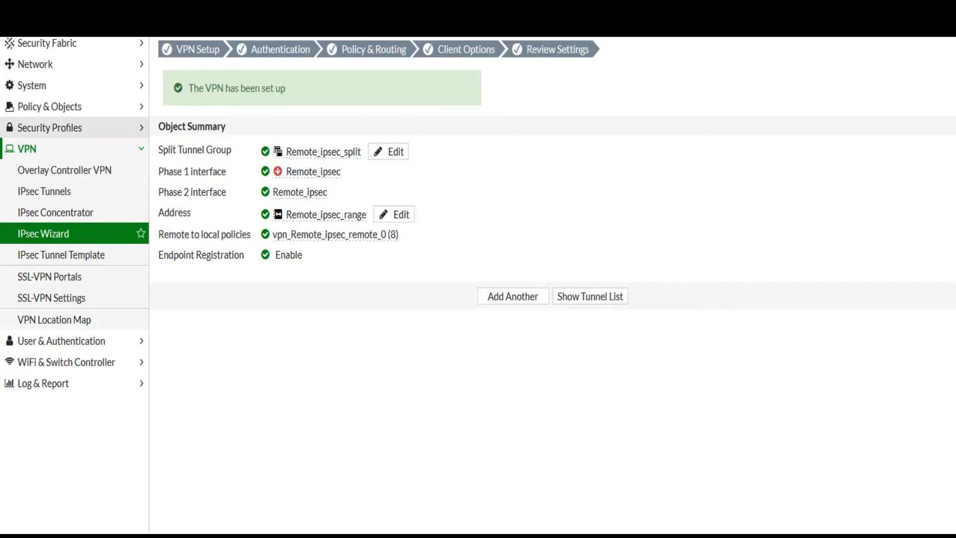
Open policy vpn_Remote_ipsec_remote_0 under Firewall Policy, confirm NAT is enabled, and save it
click(50, 128)
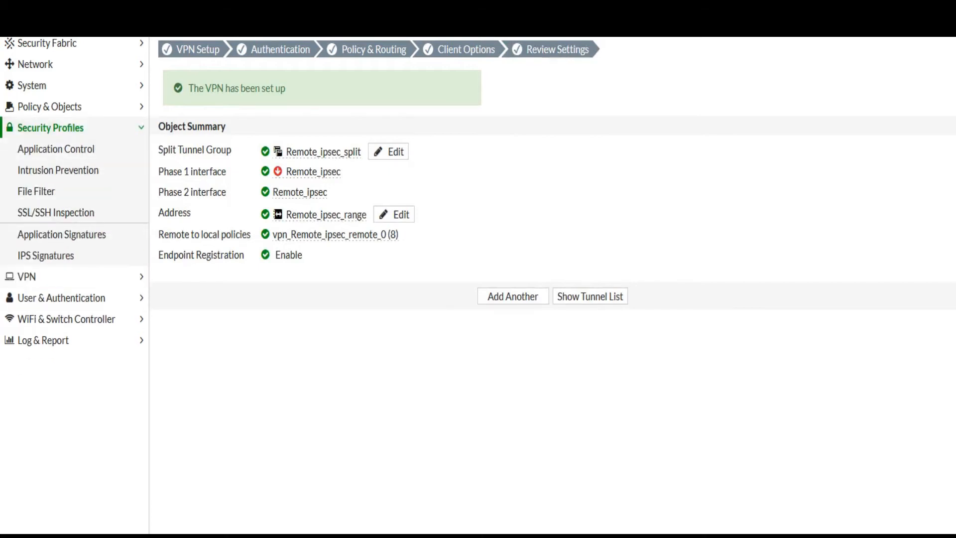
click(49, 106)
click(49, 127)
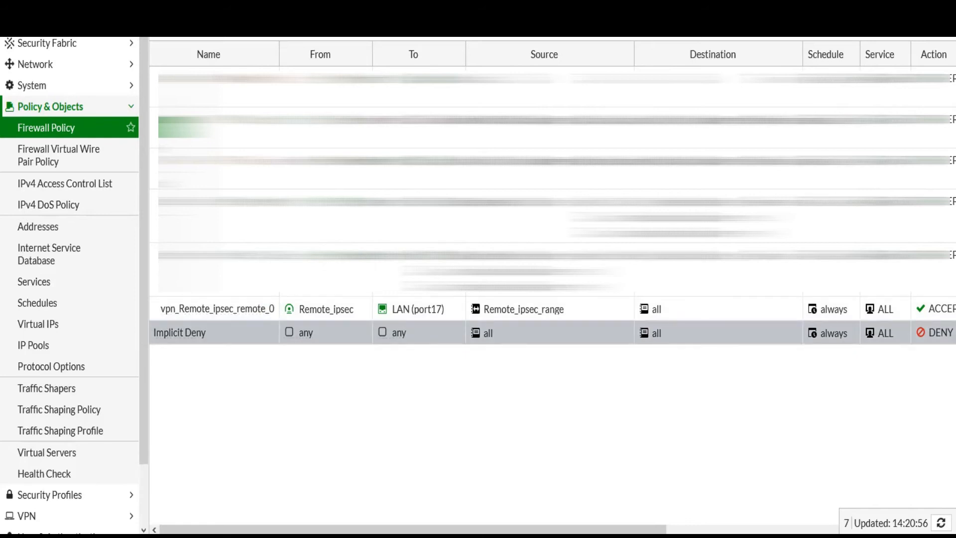
click(271, 307)
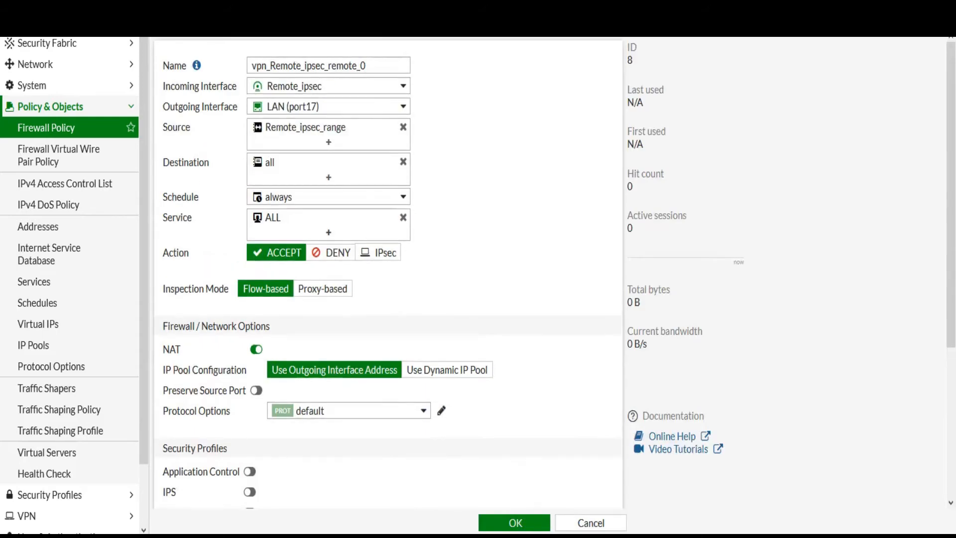
mouse_move(294, 86)
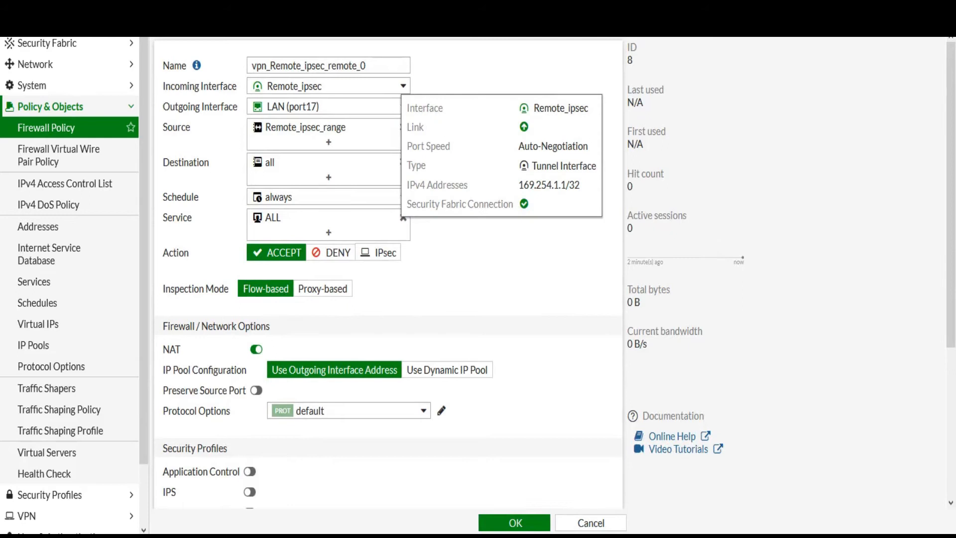
mouse_move(292, 106)
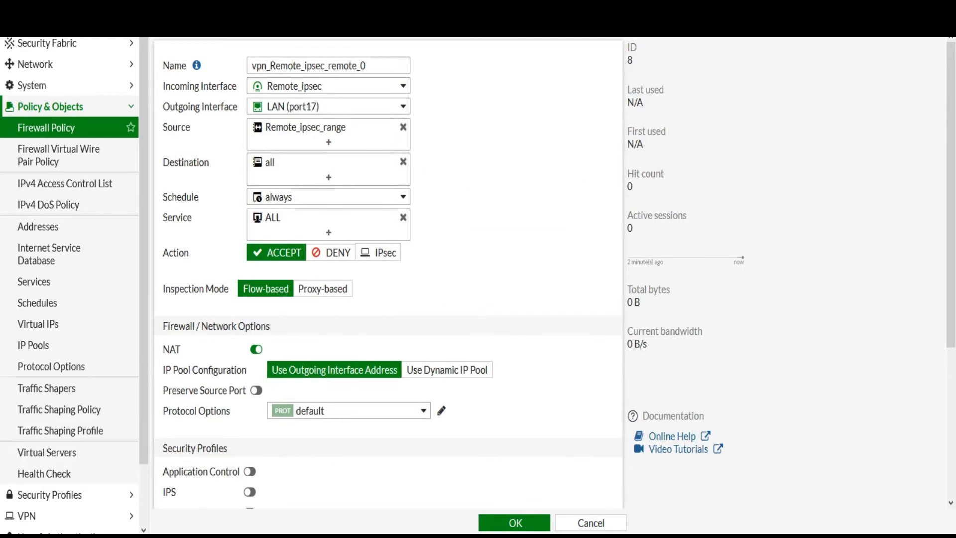
mouse_move(305, 128)
mouse_move(299, 162)
scroll(388, 273, down, 5)
click(514, 523)
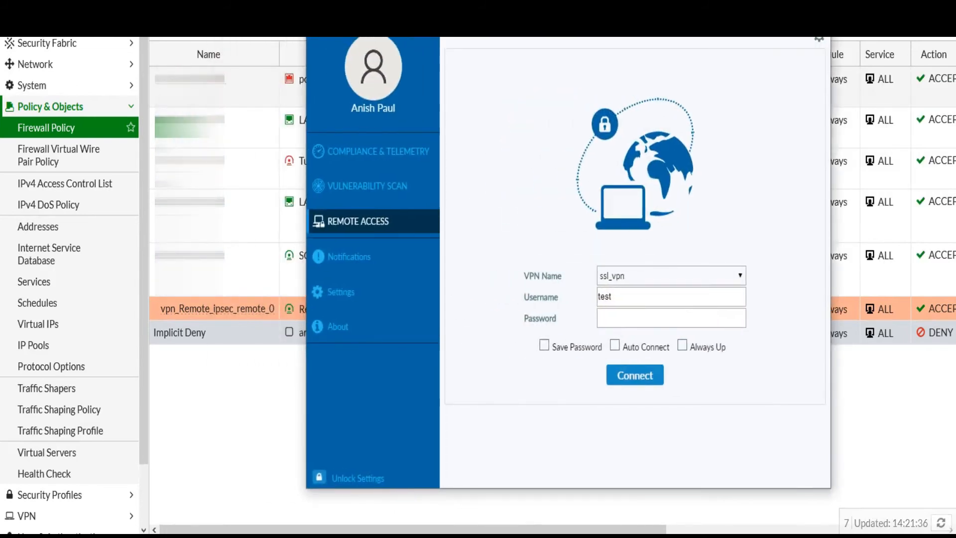
Add a new IPsec VPN connection named IPSEC, with description IPSEC and the remote gateway address
click(820, 38)
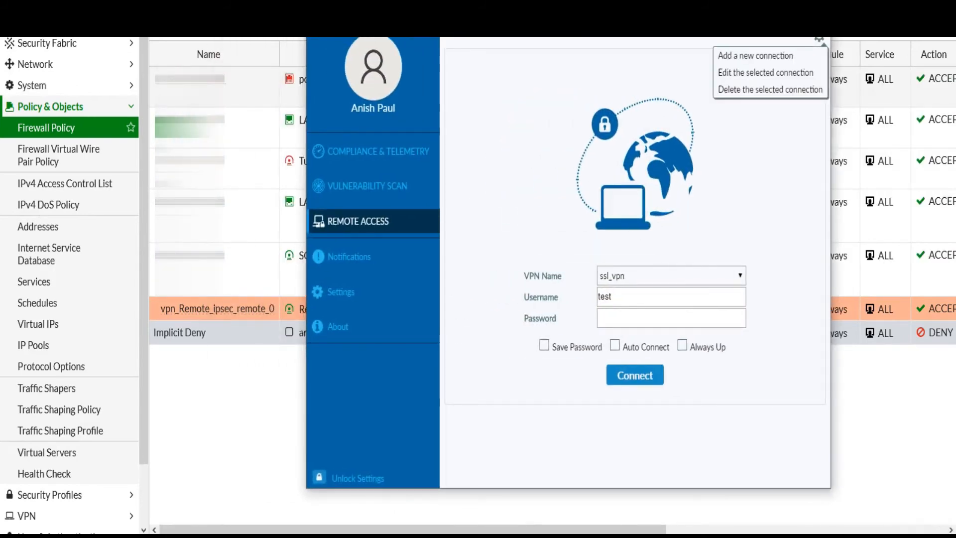
click(742, 55)
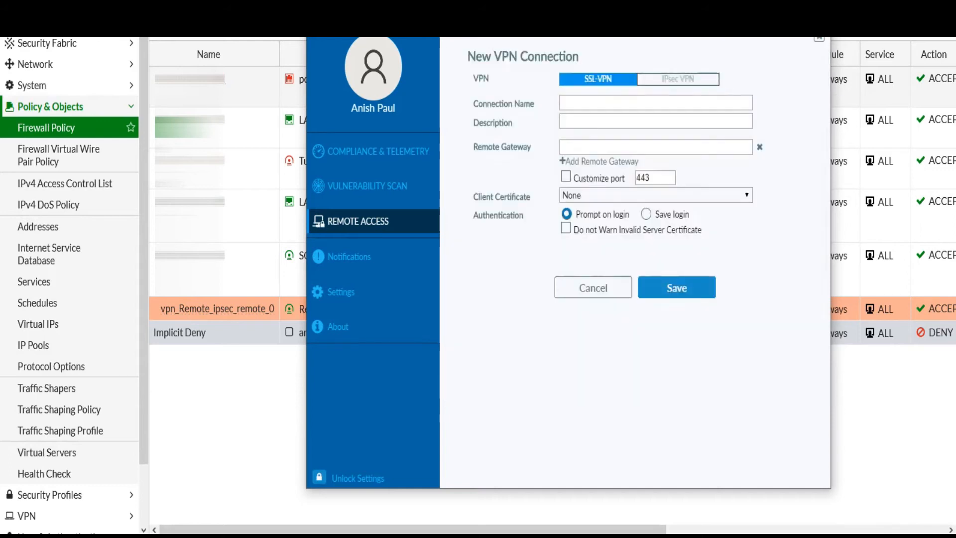
click(677, 79)
click(655, 103)
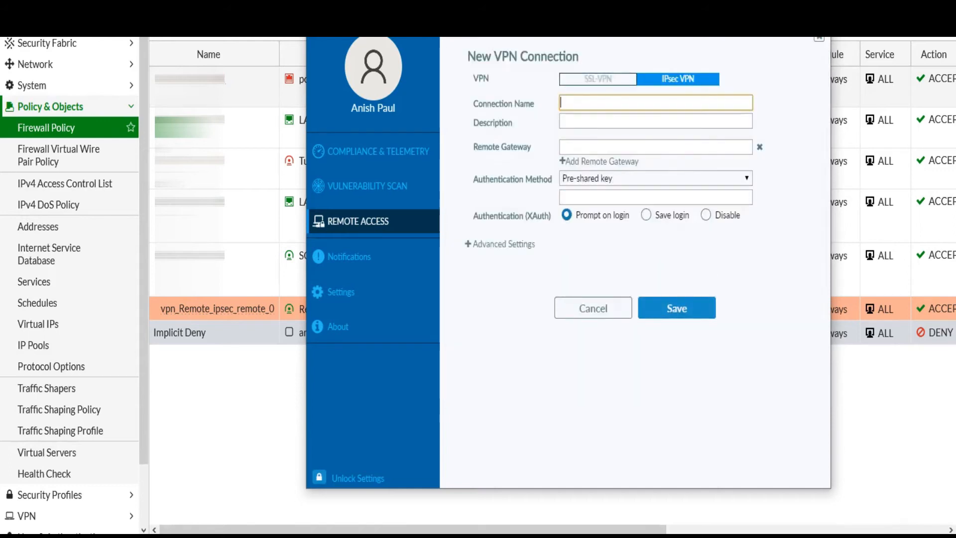
text(IPSEC)
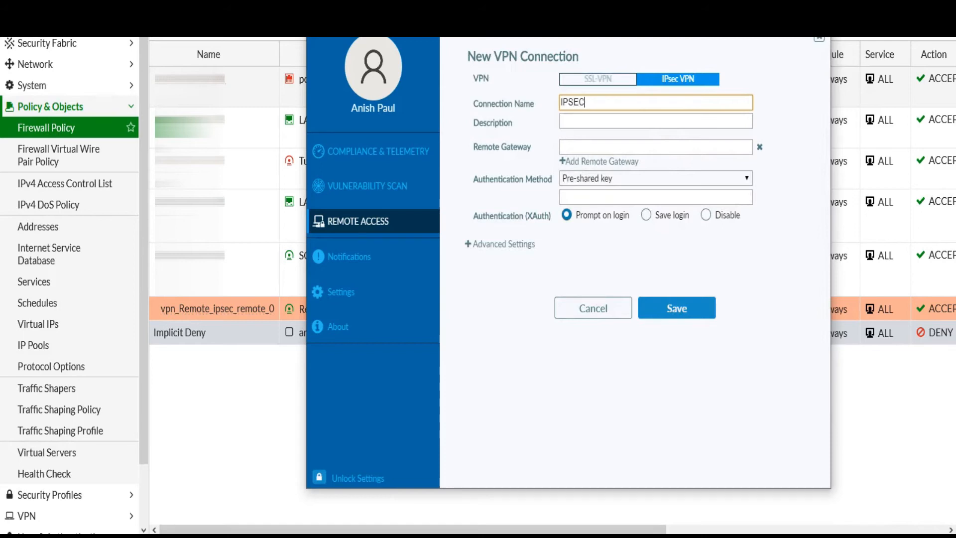
key(ctrl+a)
key(ctrl+c)
click(656, 121)
key(ctrl+v)
click(655, 147)
text(182.)
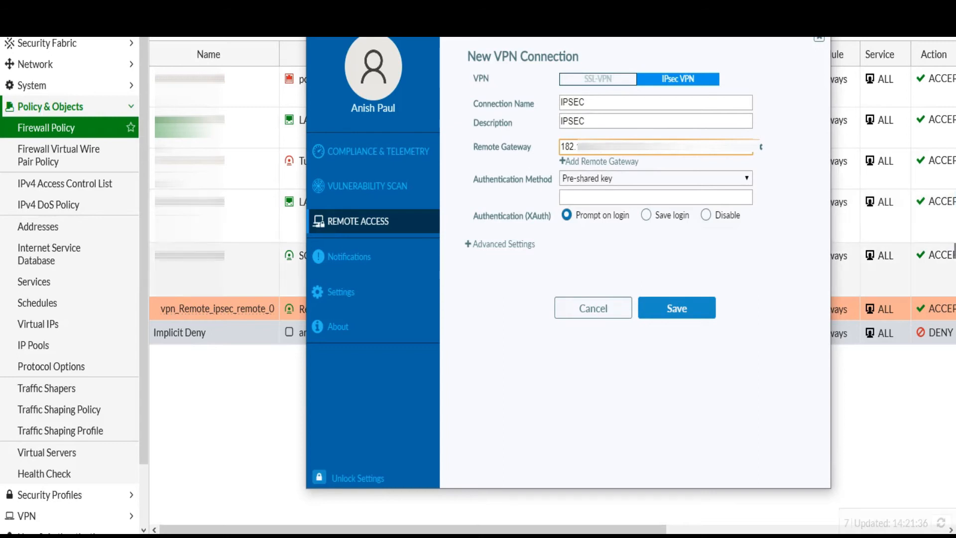
Enter the pre-shared key and saved login username, save IPSEC, then connect with the password
click(656, 198)
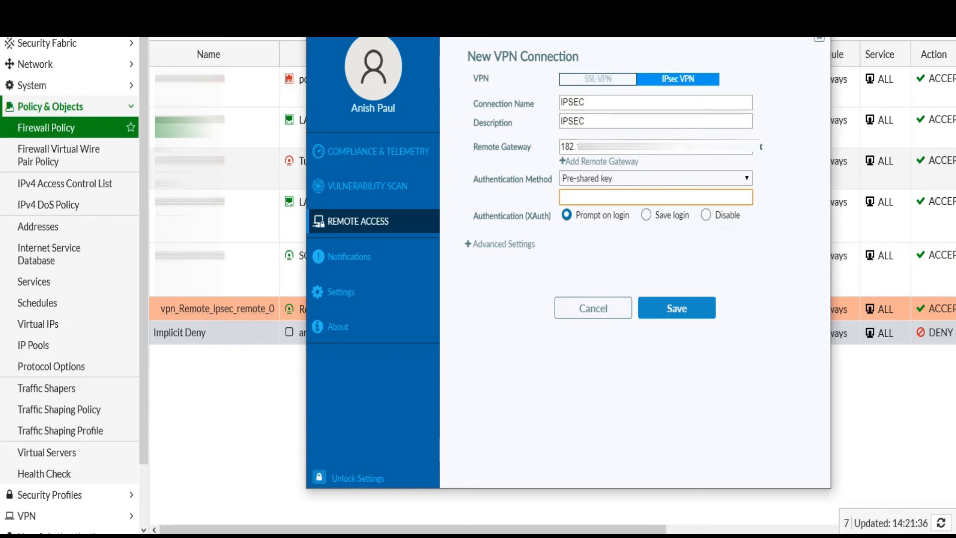
text(•••••)
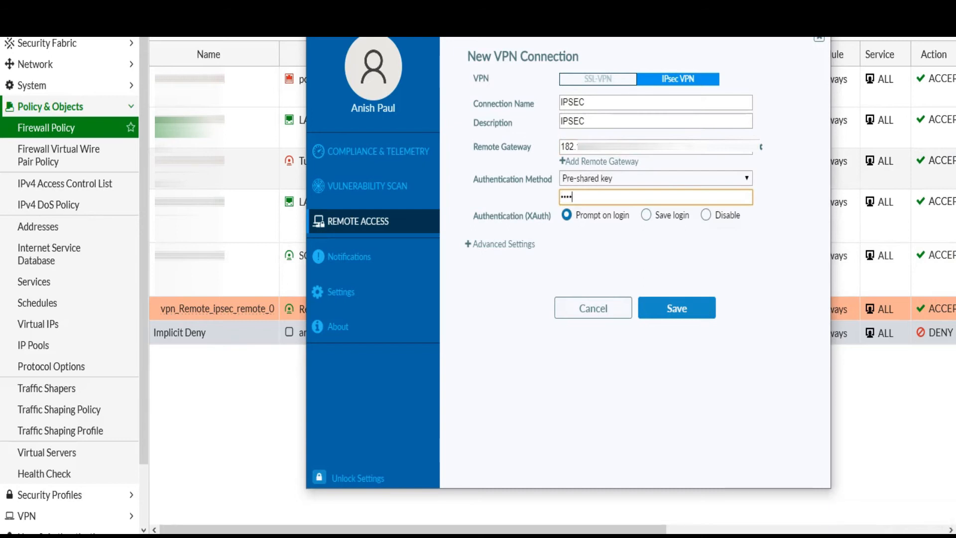
text(•)
click(646, 215)
click(655, 231)
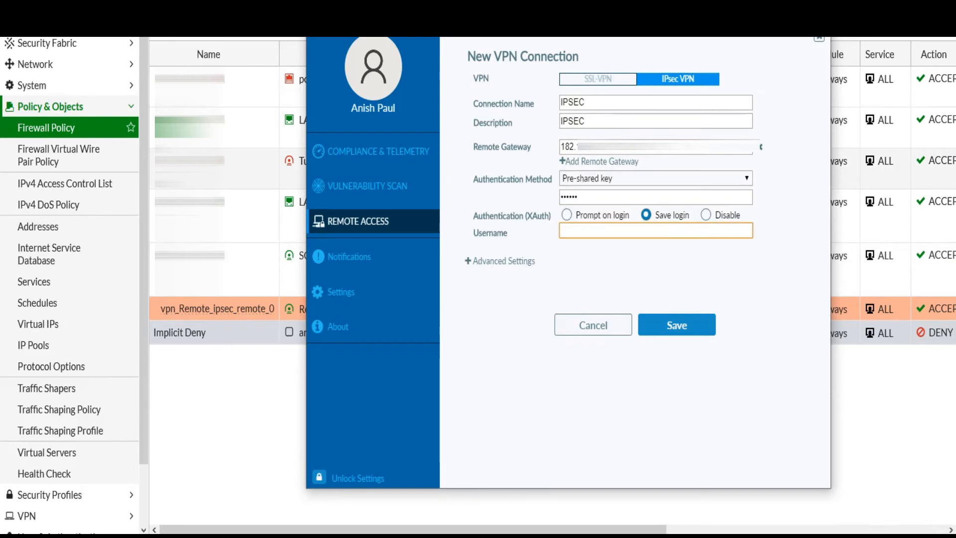
text(test)
click(677, 325)
click(671, 318)
text(•••••)
key(Return)
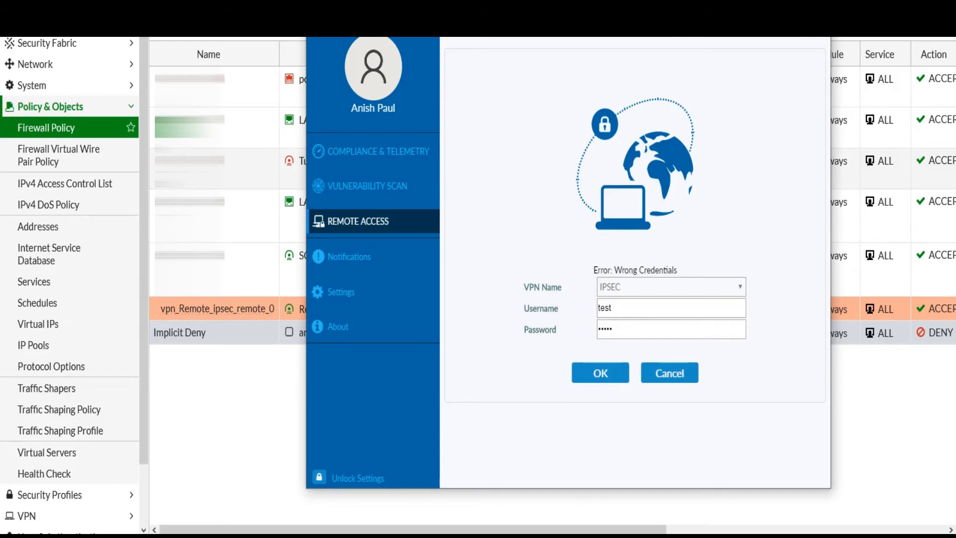
Correct the VPN username and password, reconnect, and note the assigned VPN IP address
click(617, 308)
text(1)
key(Tab)
text(test1)
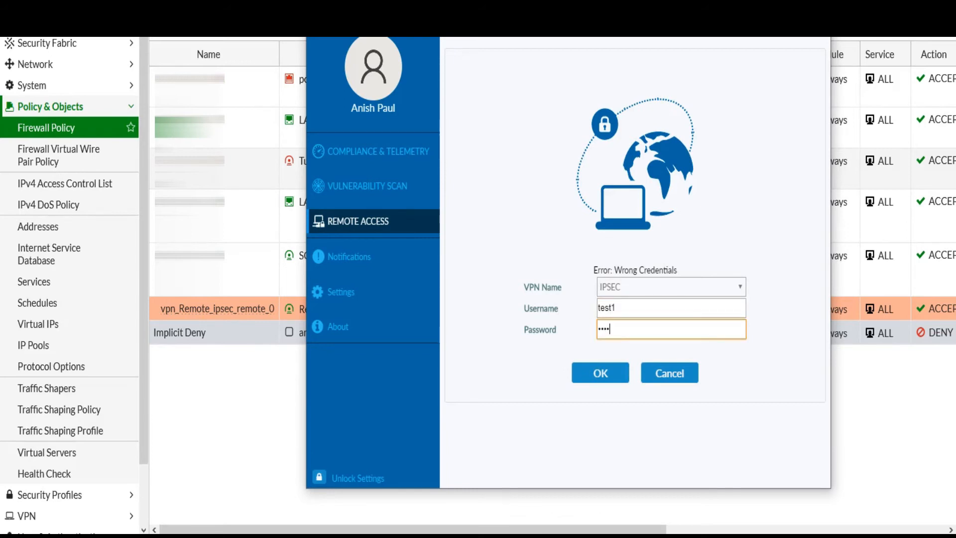
key(Return)
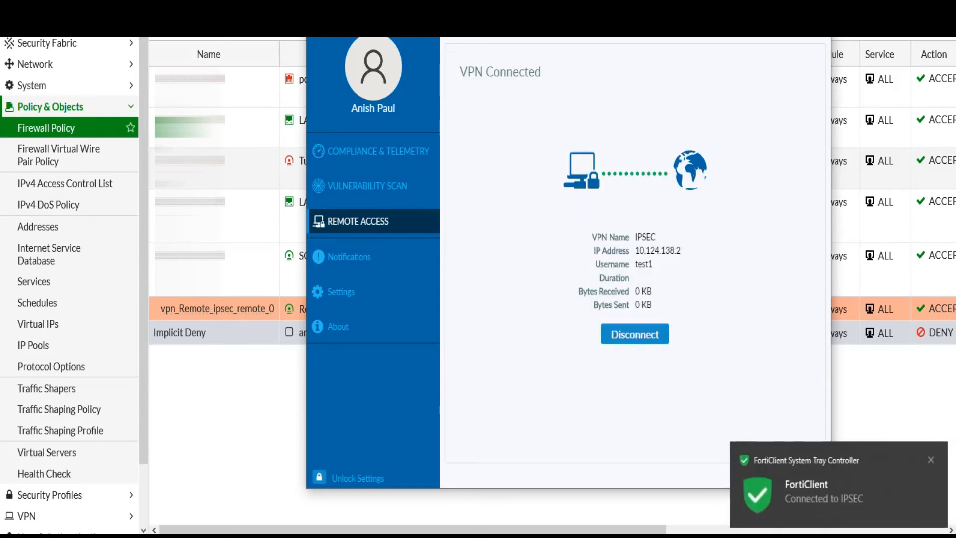
drag(681, 250, 635, 250)
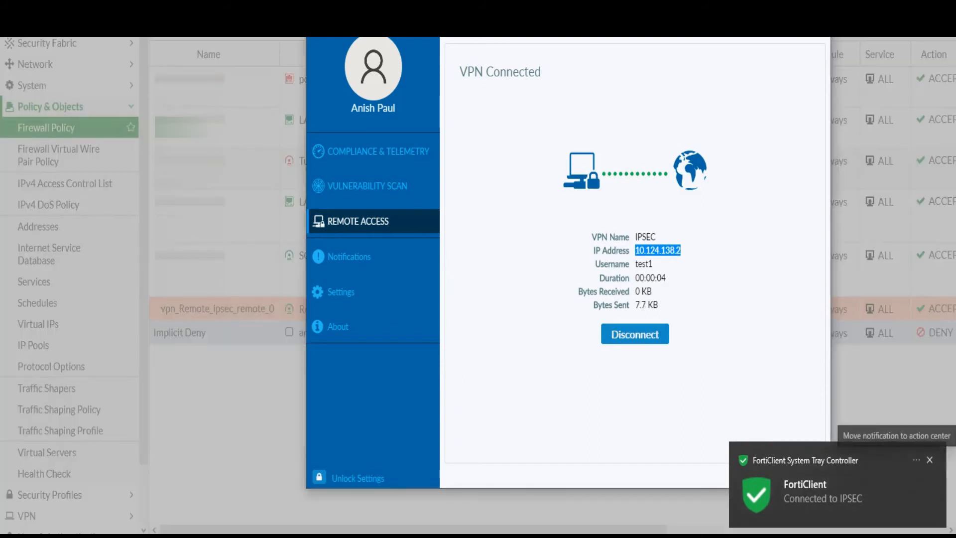
Restart the continuous ping to 8.8.8.8, move the ping window aside, and refresh the firewall policy page
click(367, 535)
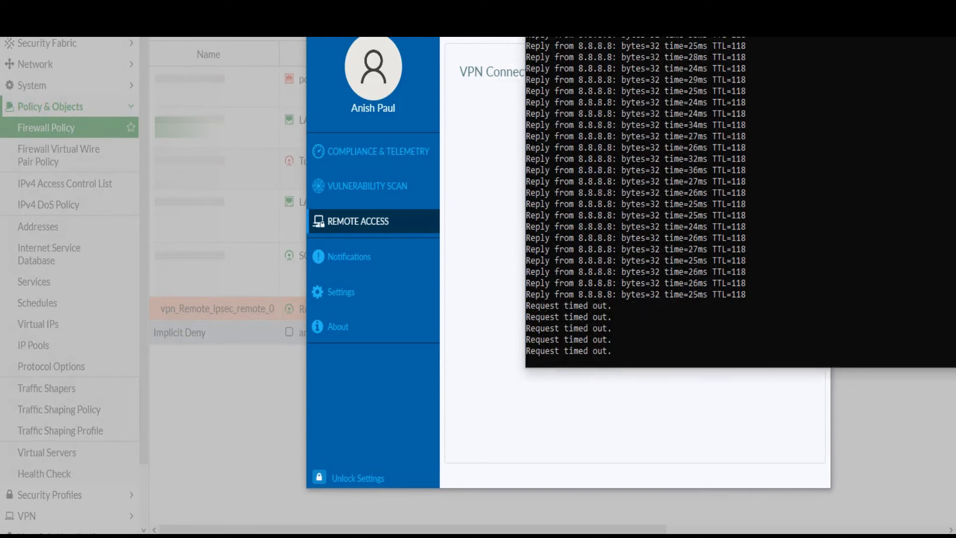
key(ctrl+c)
key(Return)
key(Up)
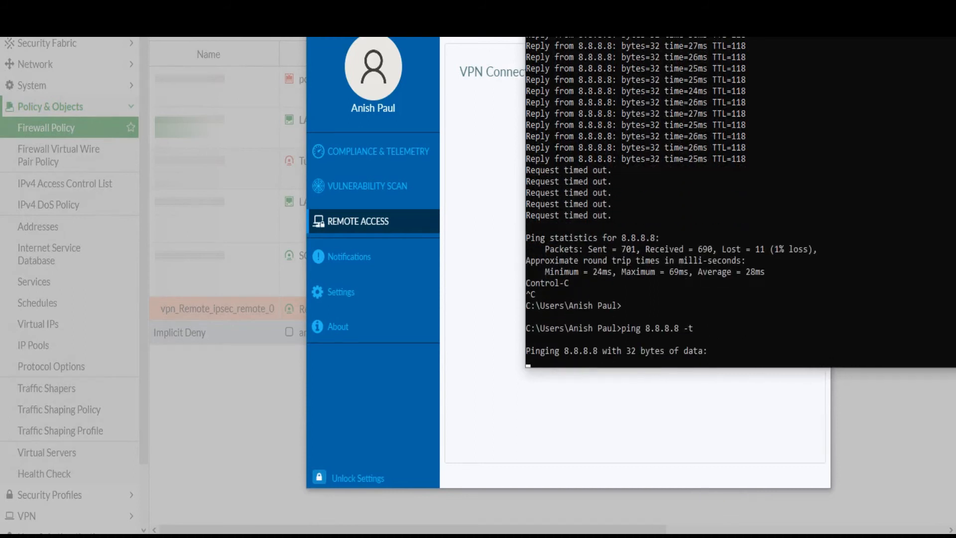
drag(747, 17, 508, 48)
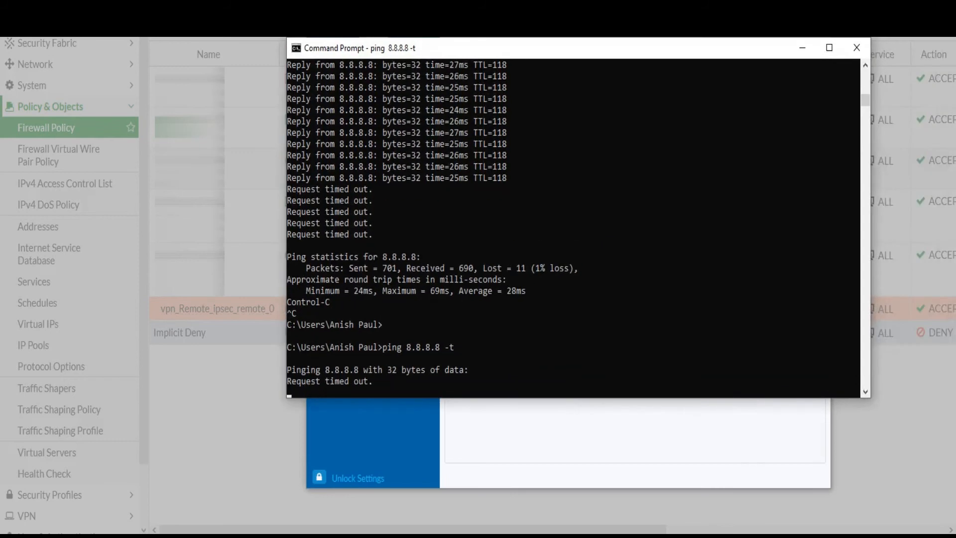
click(802, 47)
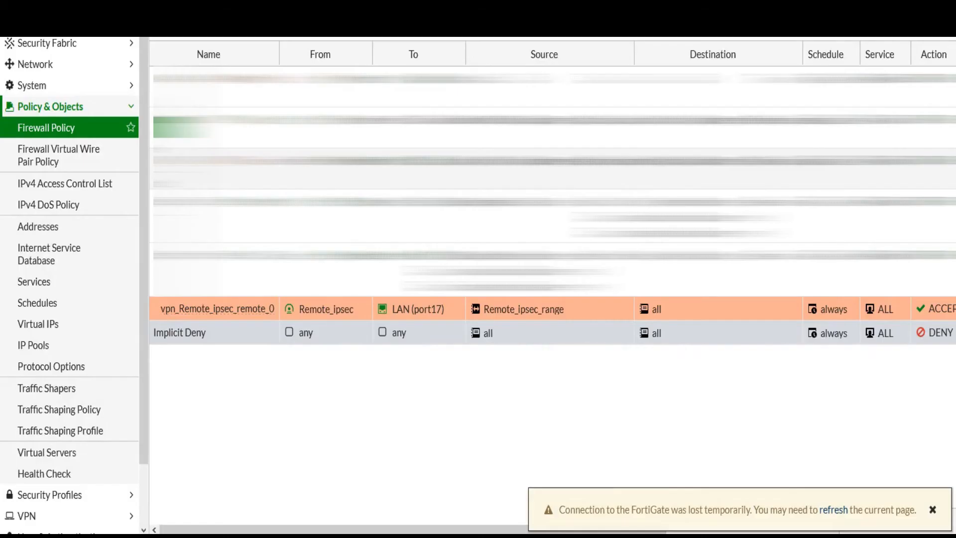
key(F5)
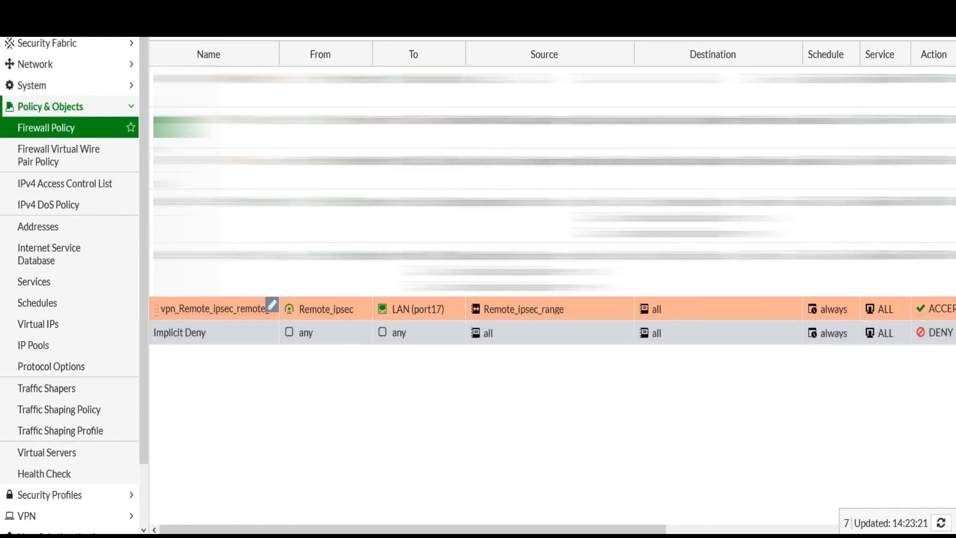
Copy policy vpn_Remote_ipsec_remote_0 and paste the copy below the original
right_click(225, 299)
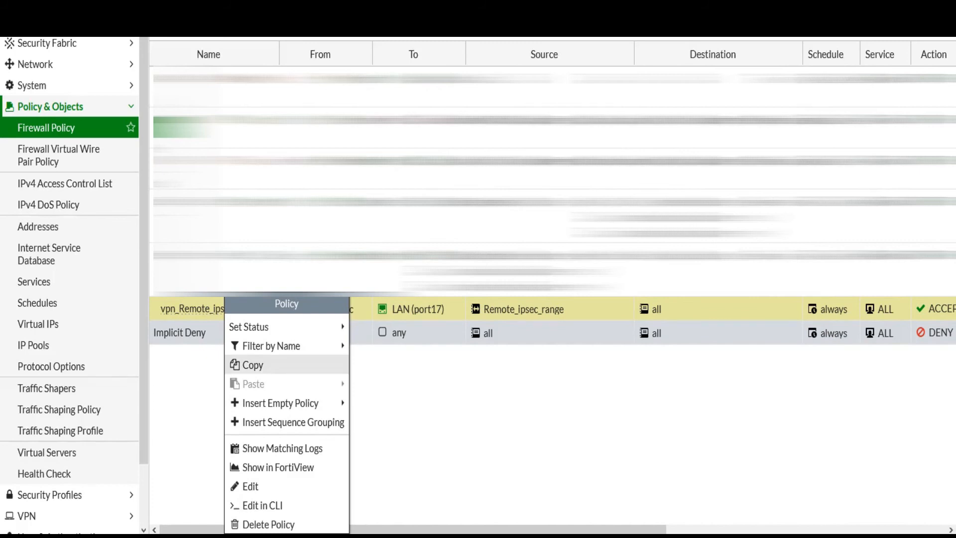
click(254, 365)
right_click(246, 313)
mouse_move(299, 403)
click(399, 423)
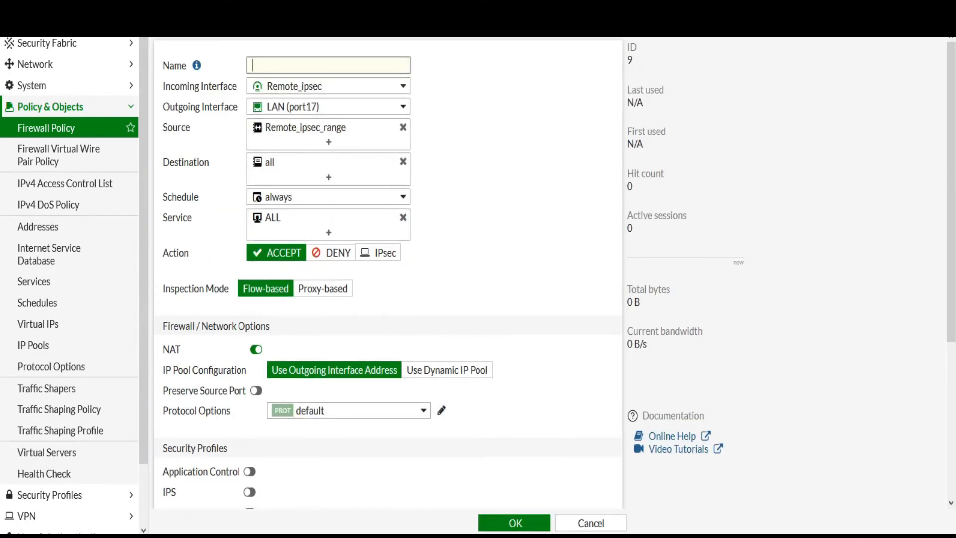
Name the copied policy IPSEC_nat, set outgoing interface WAN (port1), and save with NAT on
text(PSEC_nat)
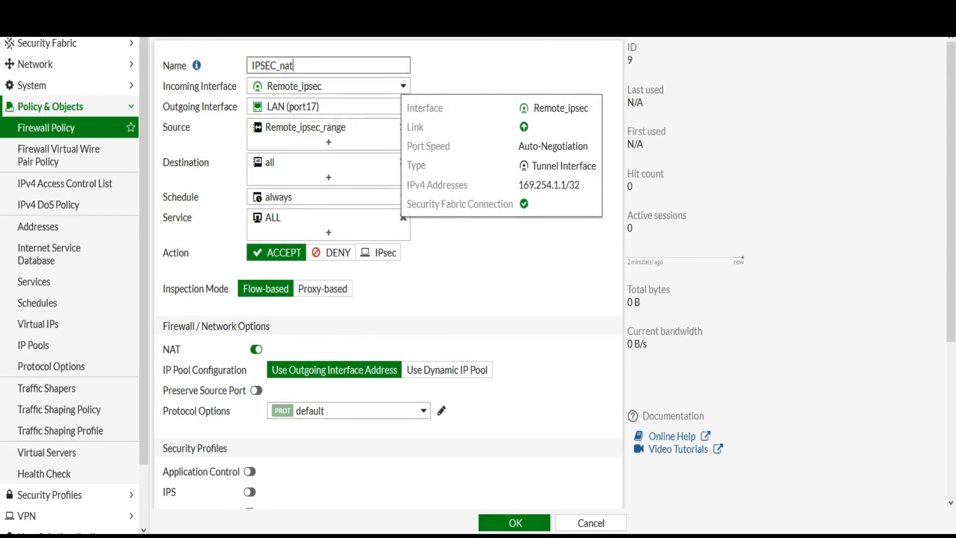
click(328, 107)
click(297, 146)
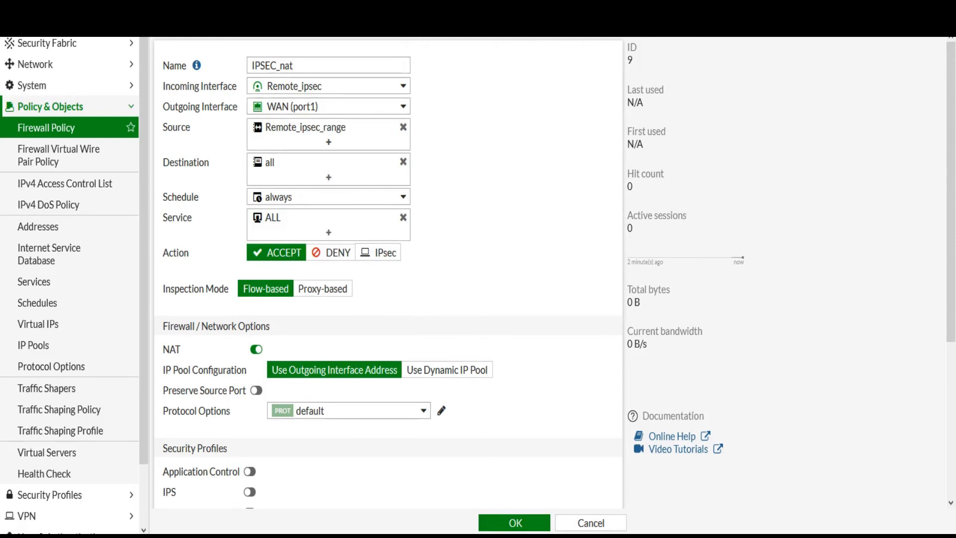
mouse_move(319, 128)
scroll(389, 274, down, 5)
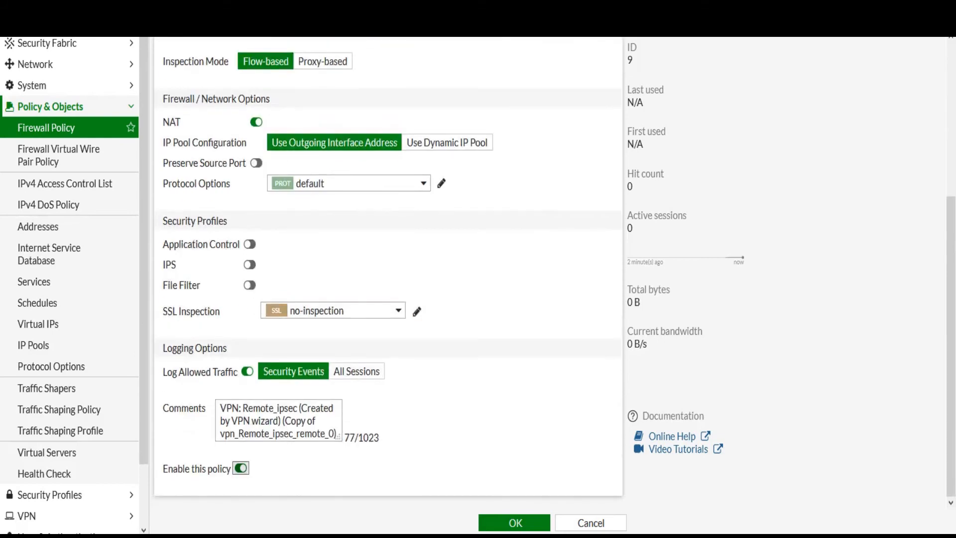
click(514, 523)
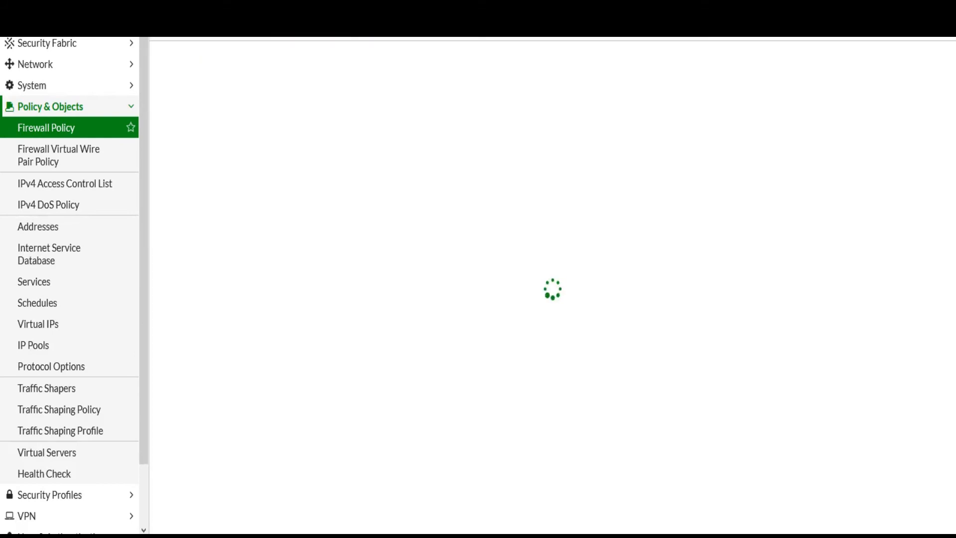
Reconnect the IPSEC VPN in FortiClient with Save Password ticked
key(alt+Tab)
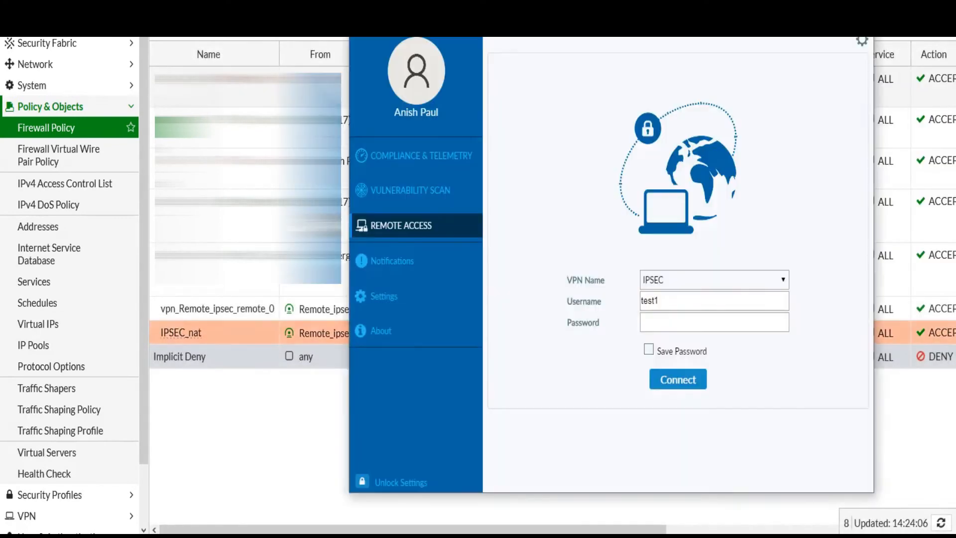
click(714, 322)
text(test)
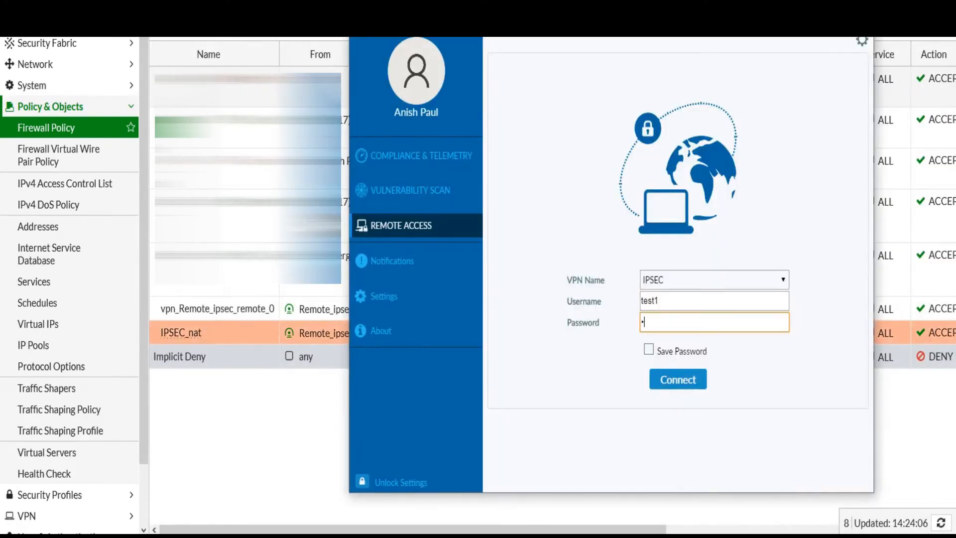
click(649, 350)
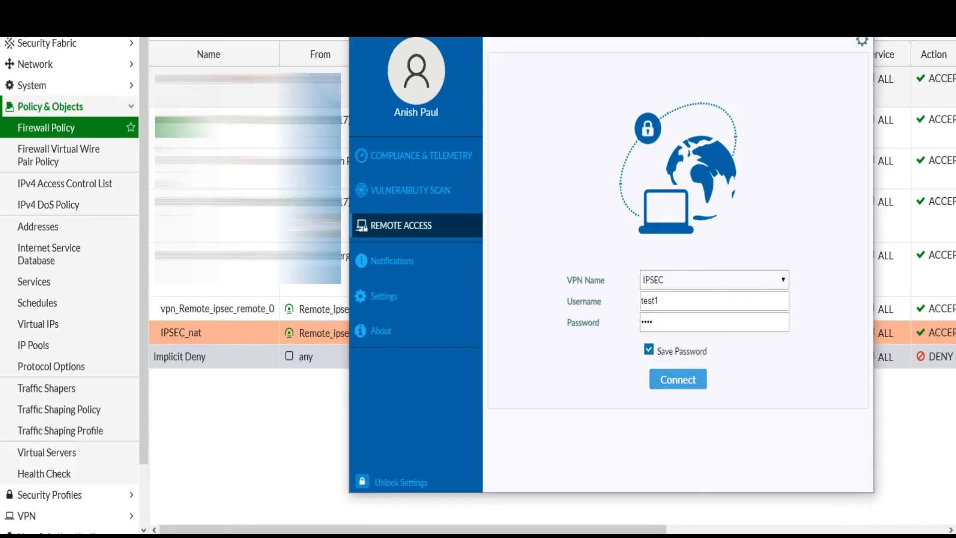
click(678, 380)
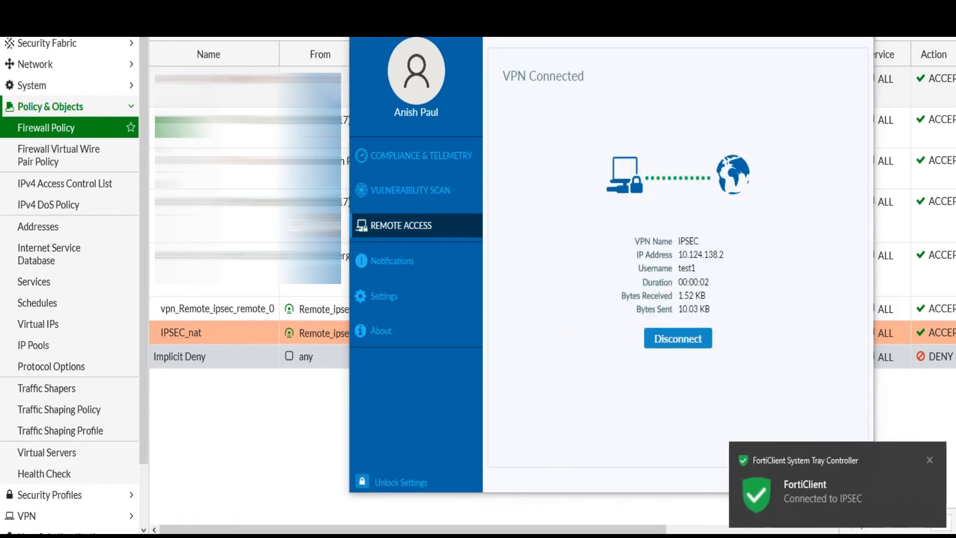
Restart the continuous ping with 'ping 8.8.8.8 -t' in Command Prompt
key(alt+Tab)
key(ctrl+c)
key(Return)
text(ping 8.8.8.8 -t)
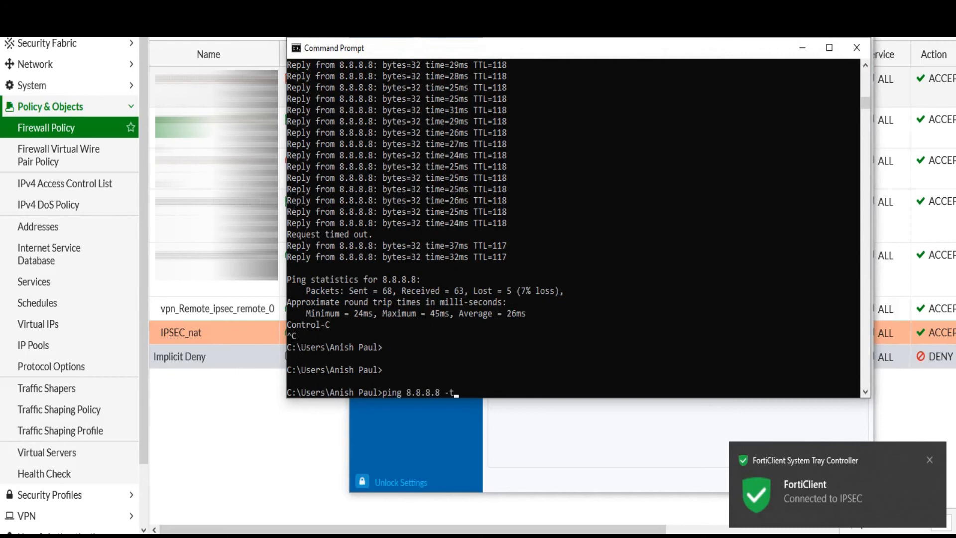
key(Return)
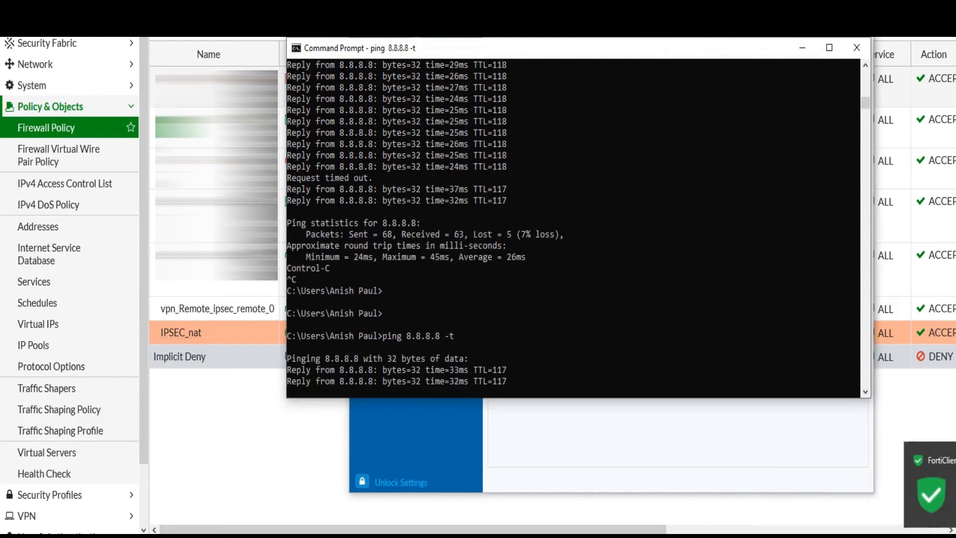
key(alt+Tab)
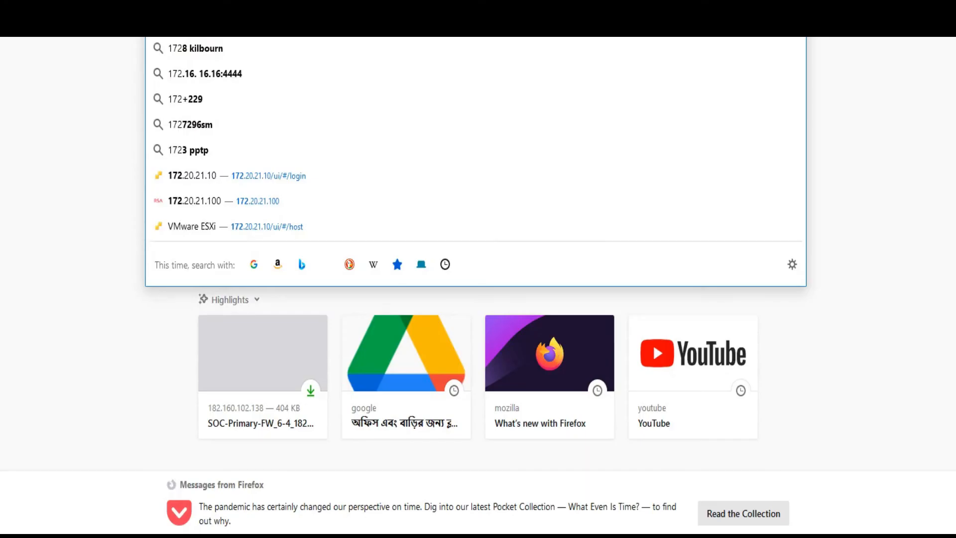
Load the ESXi Host Client login page at 172.20.21.10 in the browser
key(Return)
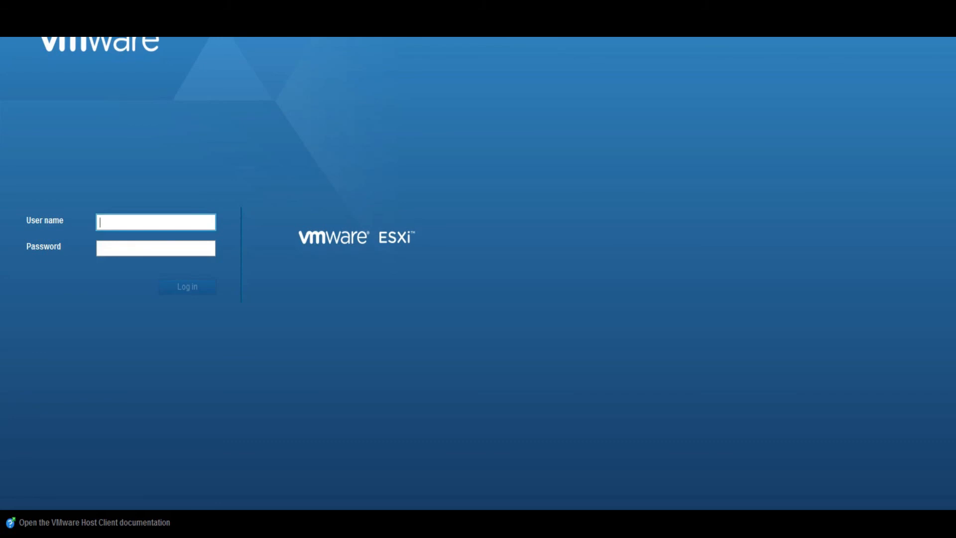
key(ctrl+l)
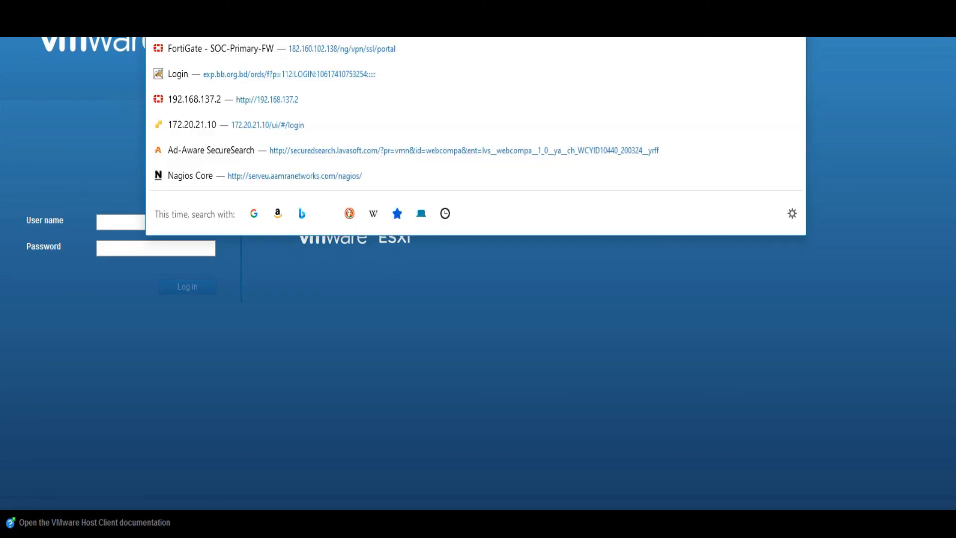
key(Escape)
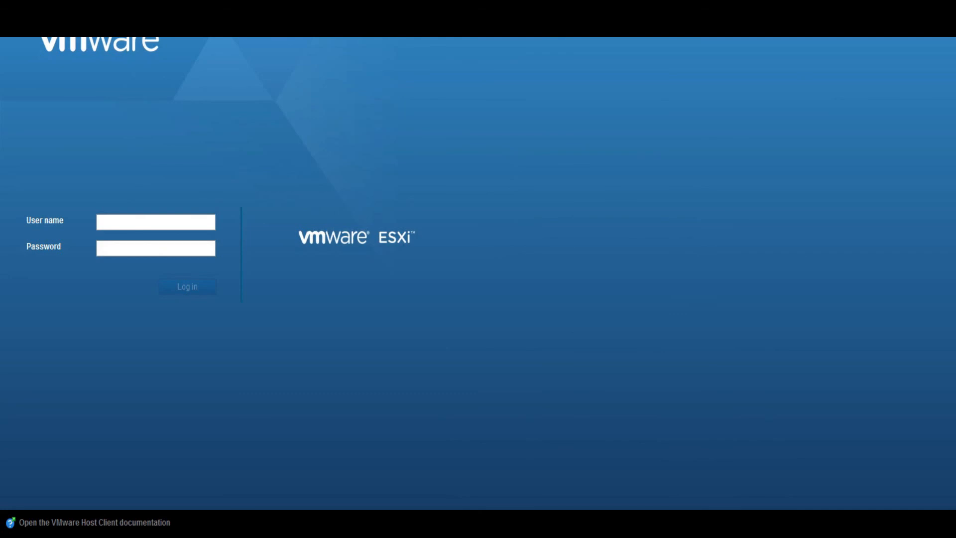
Disconnect the IPSEC VPN, reload 172.20.21.10 to show it times out, then reconnect the VPN
key(alt+Tab)
click(678, 338)
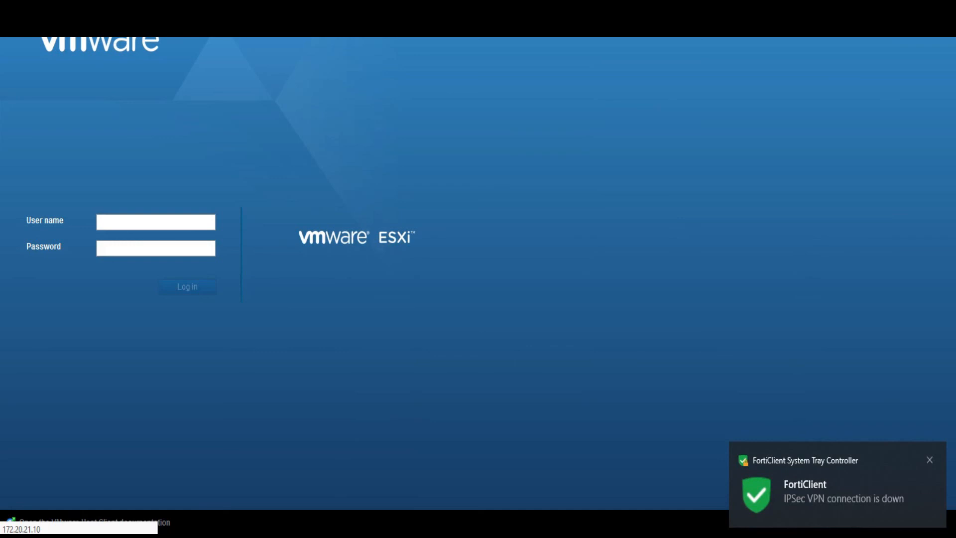
key(ctrl+l)
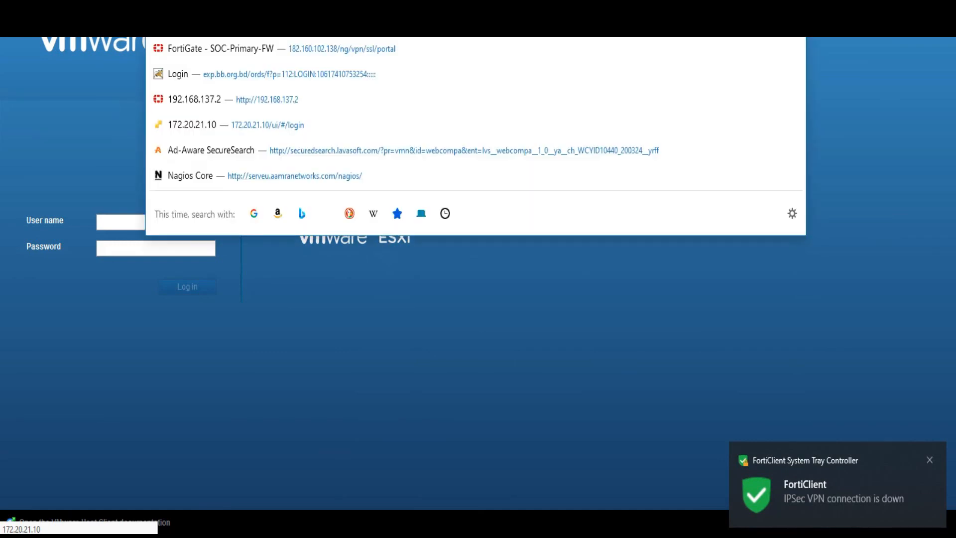
key(Return)
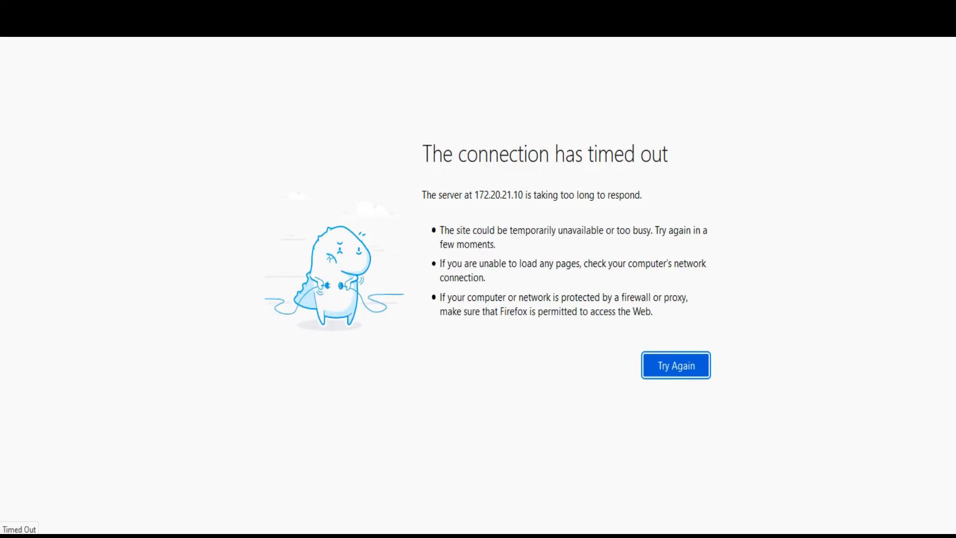
key(alt+Tab)
click(678, 378)
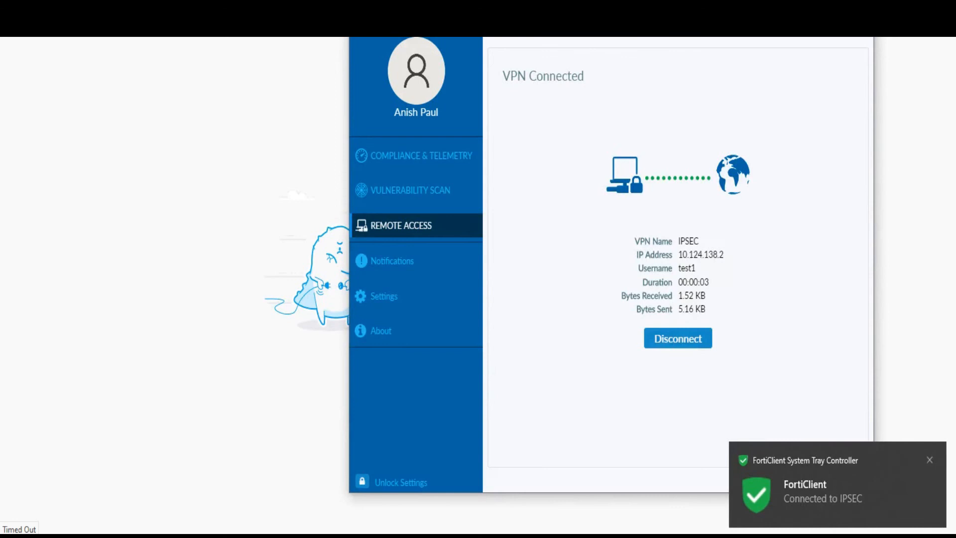
Reload the ESXi login page at 172.20.21.10 over the VPN, then recall ipconfig in Command Prompt
key(alt+Tab)
key(F5)
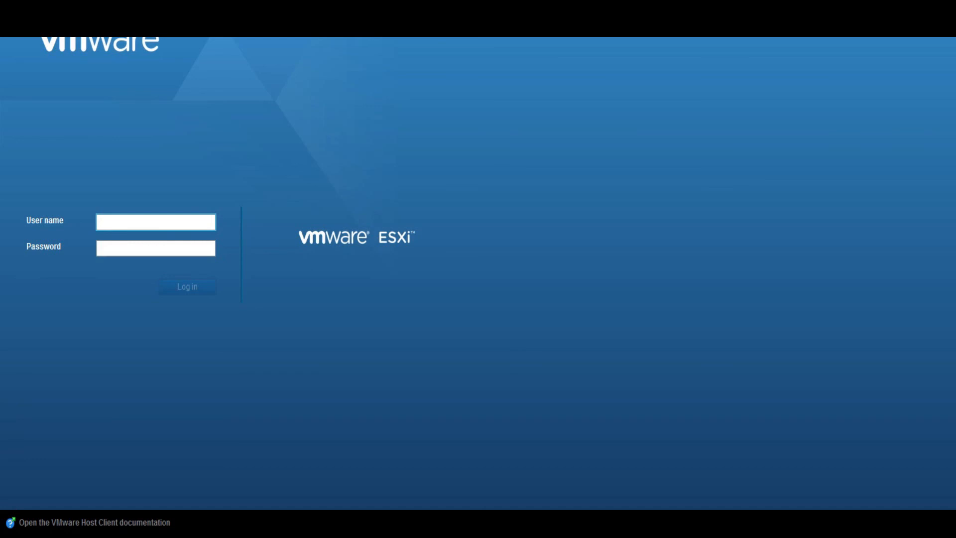
key(alt+Tab)
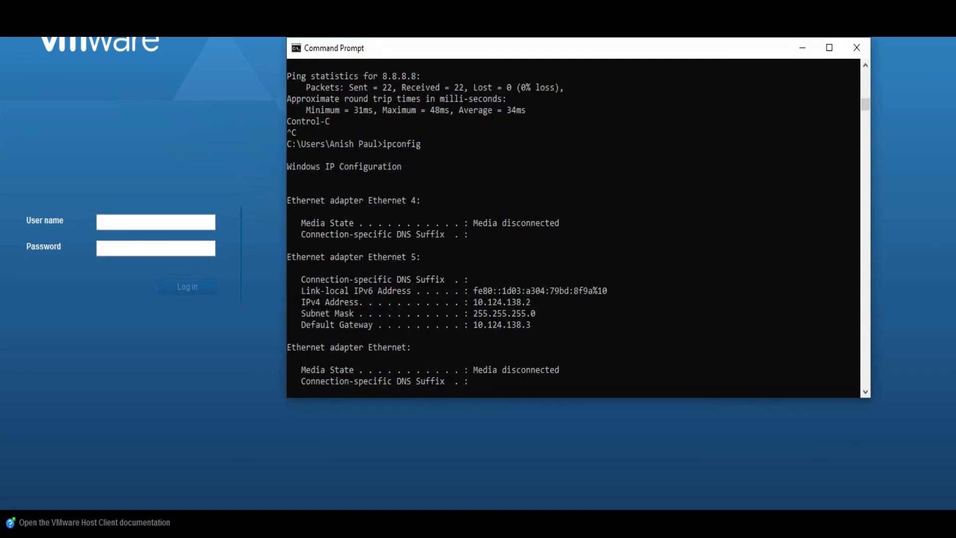
key(Up)
key(Up)
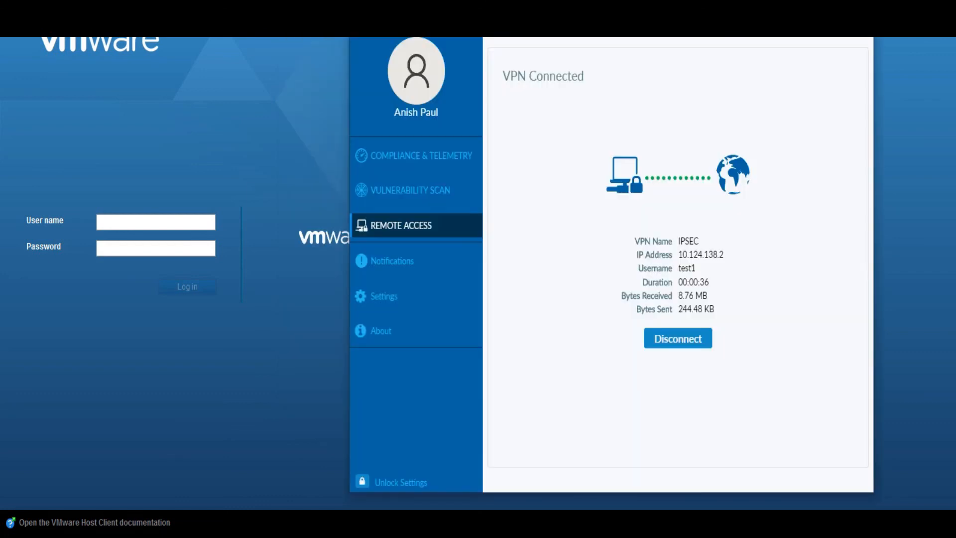